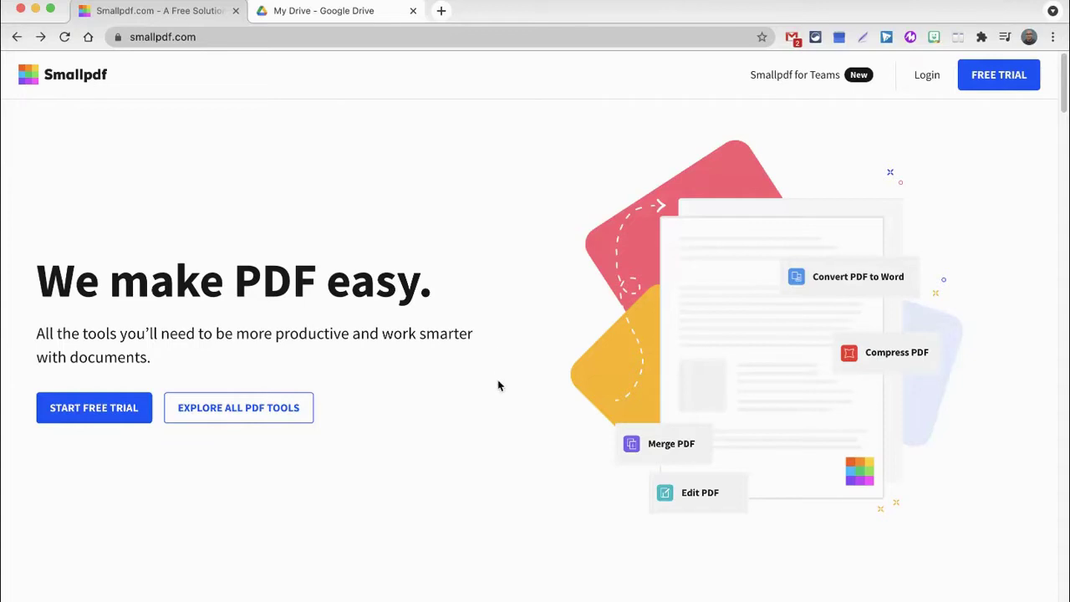
Open Smallpdf's PDF to PPT converter from the tools list and reveal the CHOOSE FILES upload sources.
{"action": "left_click", "coordinate": [247, 420]}
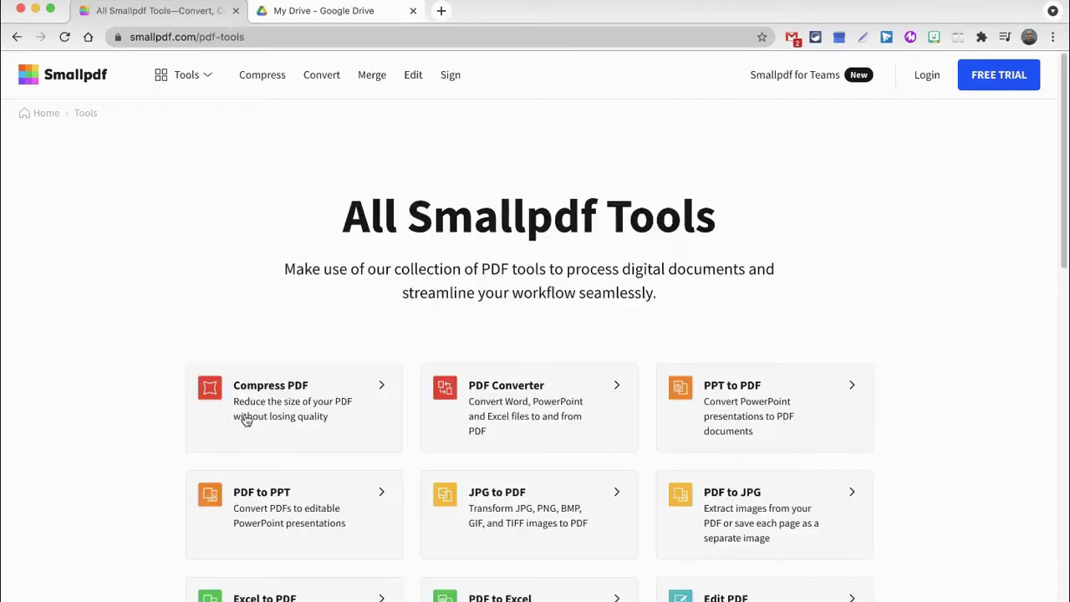
{"action": "scroll", "coordinate": [118, 340], "scroll_direction": "down", "scroll_amount": 3}
{"action": "scroll", "coordinate": [117, 340], "scroll_direction": "down", "scroll_amount": 1}
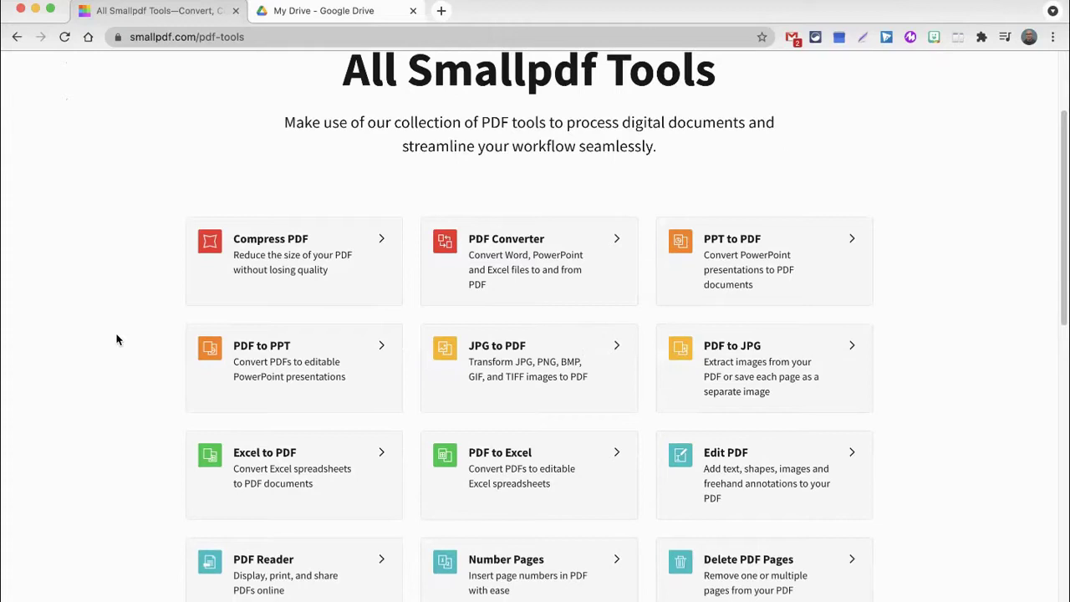
{"action": "scroll", "coordinate": [117, 340], "scroll_direction": "down", "scroll_amount": 2}
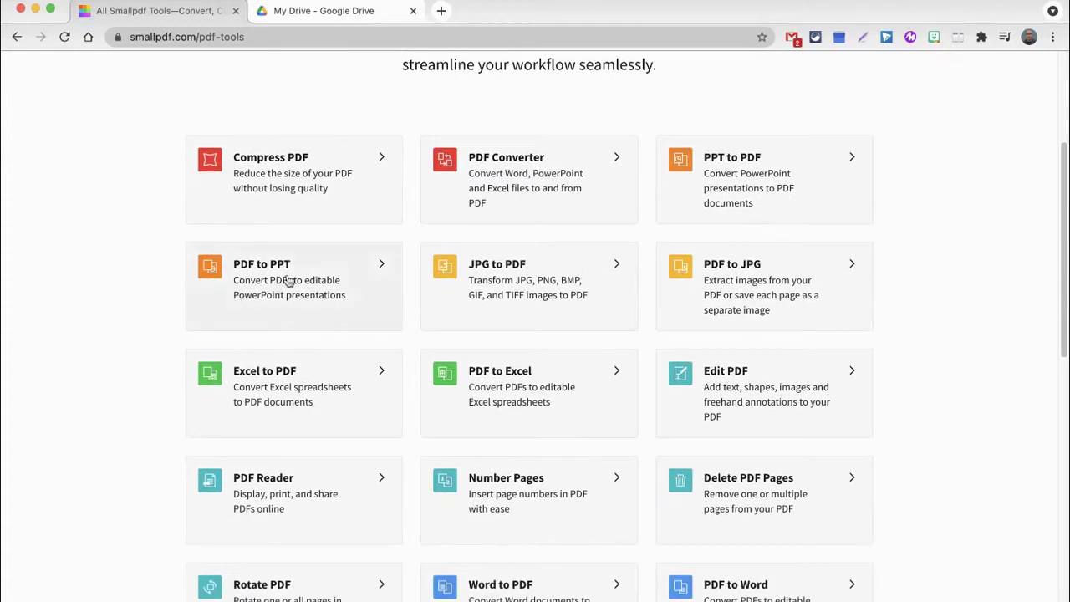
{"action": "left_click", "coordinate": [359, 281]}
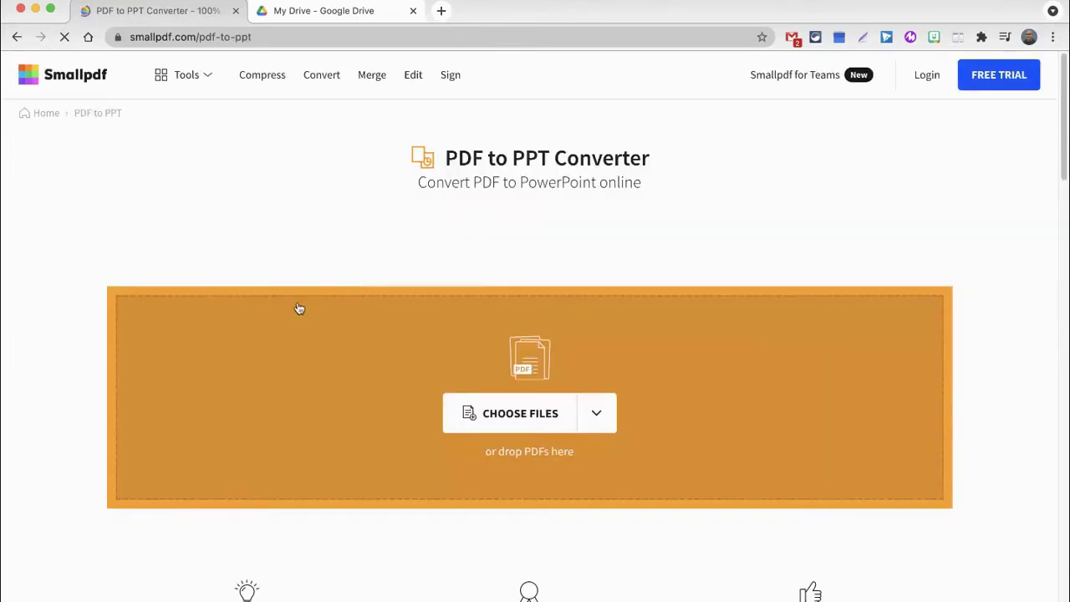
{"action": "scroll", "coordinate": [71, 437], "scroll_direction": "down", "scroll_amount": 2}
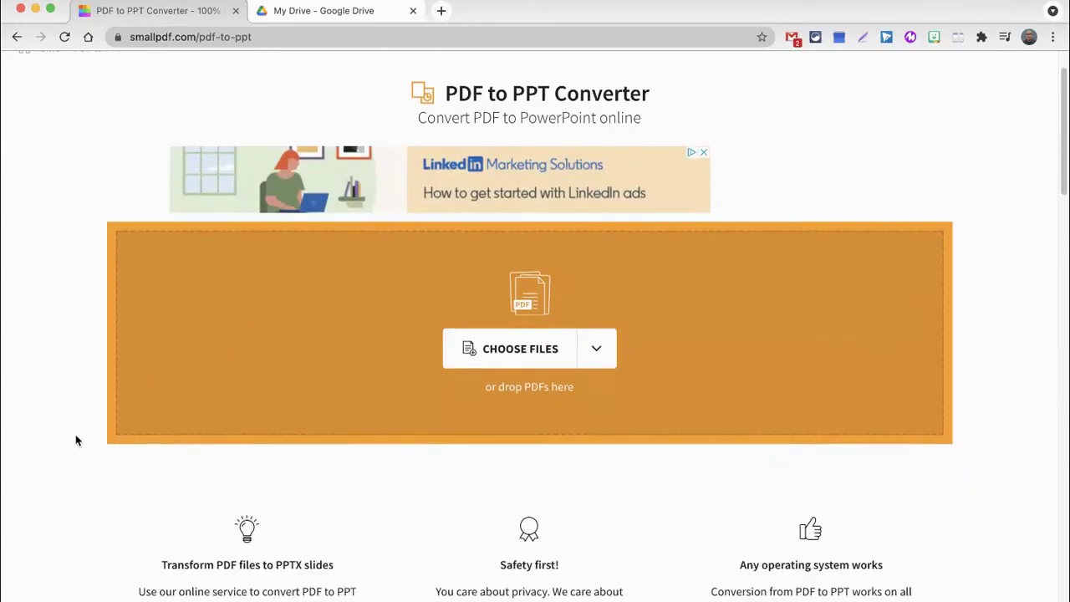
{"action": "left_click", "coordinate": [596, 352]}
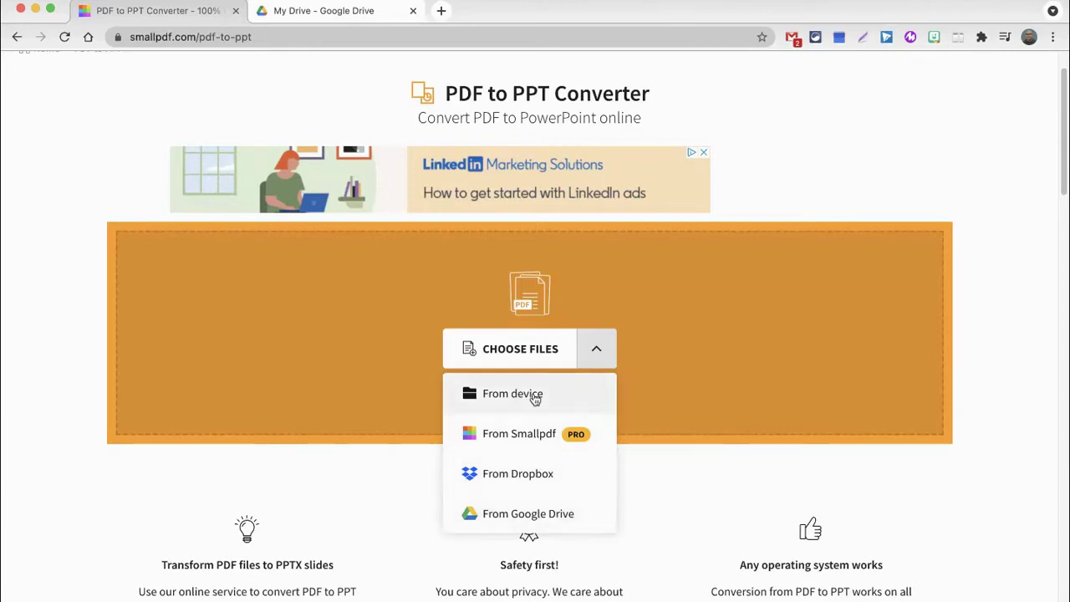
Upload the PDF from the device so Smallpdf converts it to K_Unit5 -converted.pptx.
{"action": "left_click", "coordinate": [535, 396]}
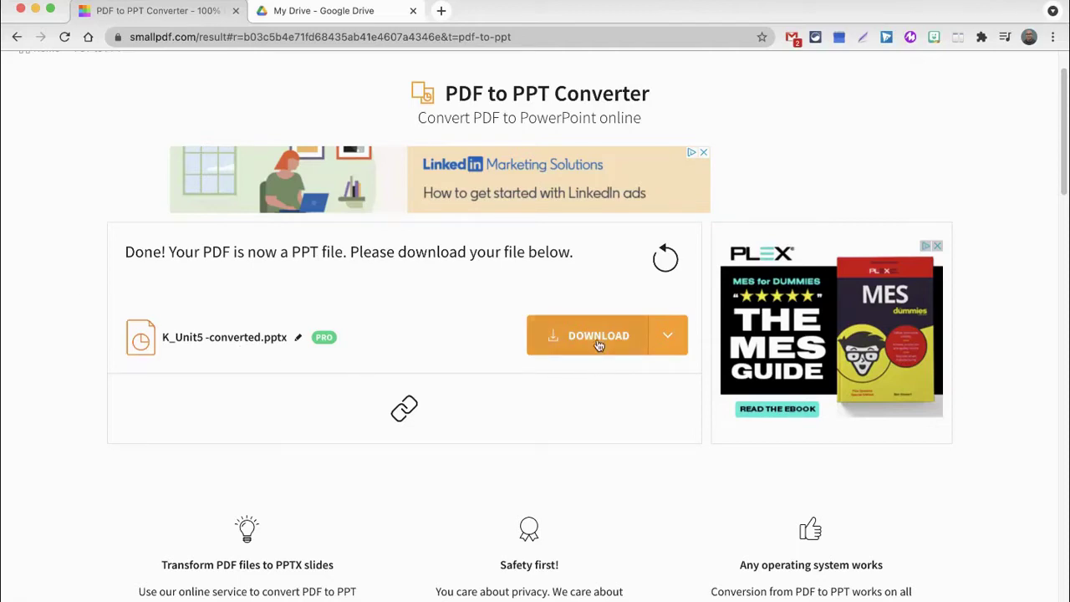
Show the save destinations for K_Unit5 -converted.pptx to send it to Google Drive.
{"action": "left_click", "coordinate": [669, 337]}
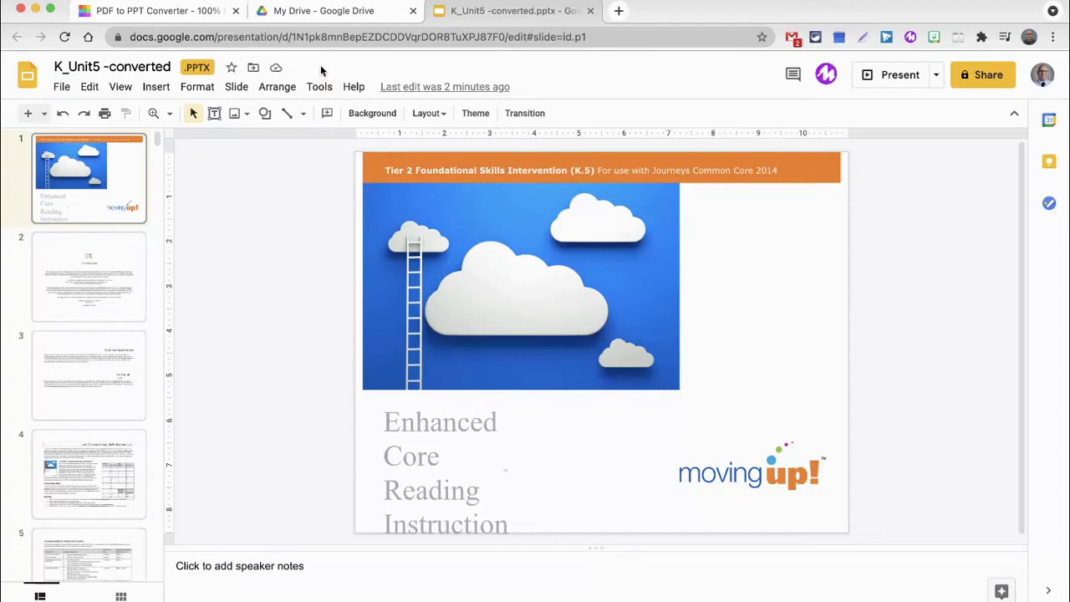
Open the File menu to save the converted PPTX as a Google Slides copy.
{"action": "left_click", "coordinate": [62, 87]}
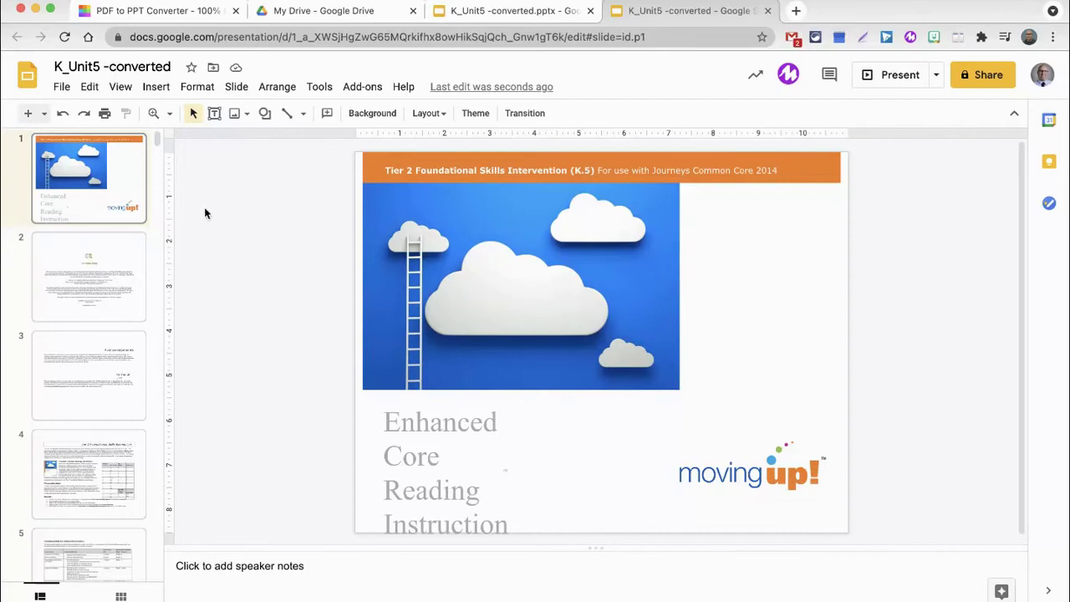
Add a Blank-layout slide after slide 1, insert a 5 x 5 table, and drag its top and bottom edges outward.
{"action": "left_click", "coordinate": [42, 117]}
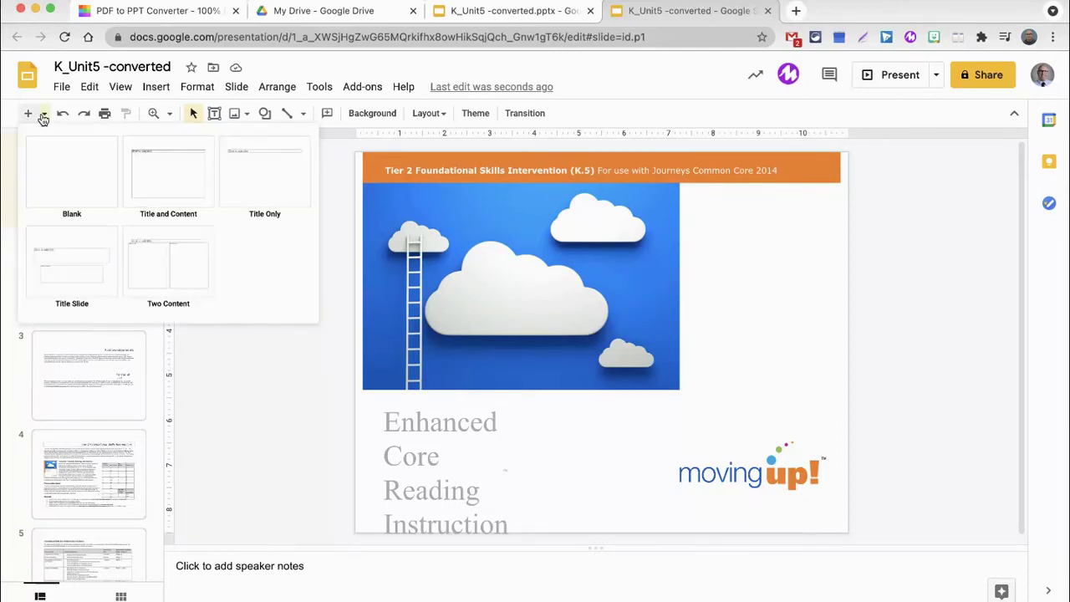
{"action": "left_click", "coordinate": [65, 163]}
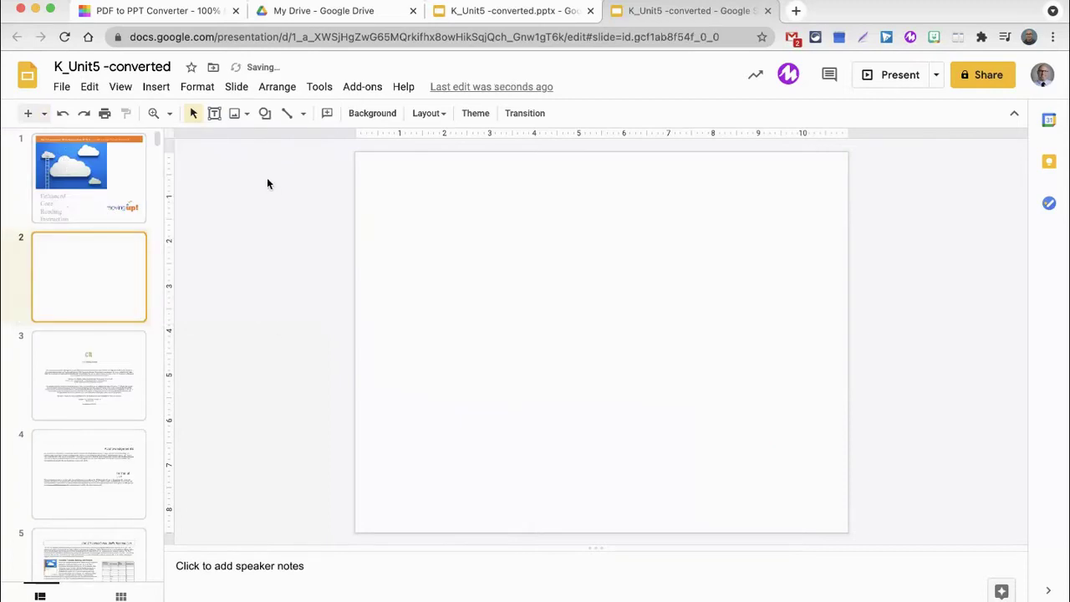
{"action": "left_click", "coordinate": [155, 88]}
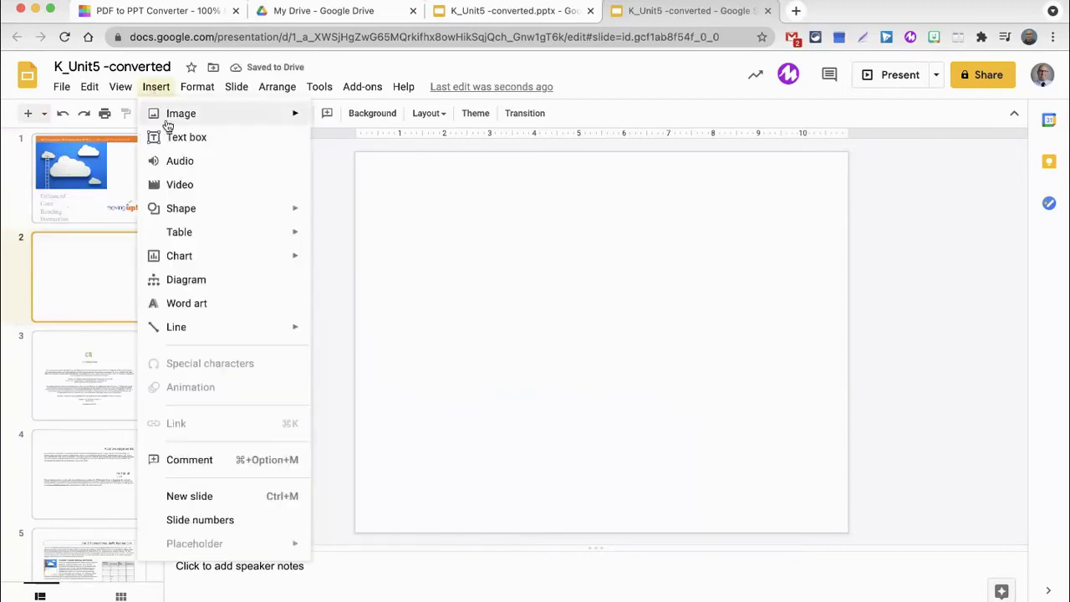
{"action": "mouse_move", "coordinate": [205, 240]}
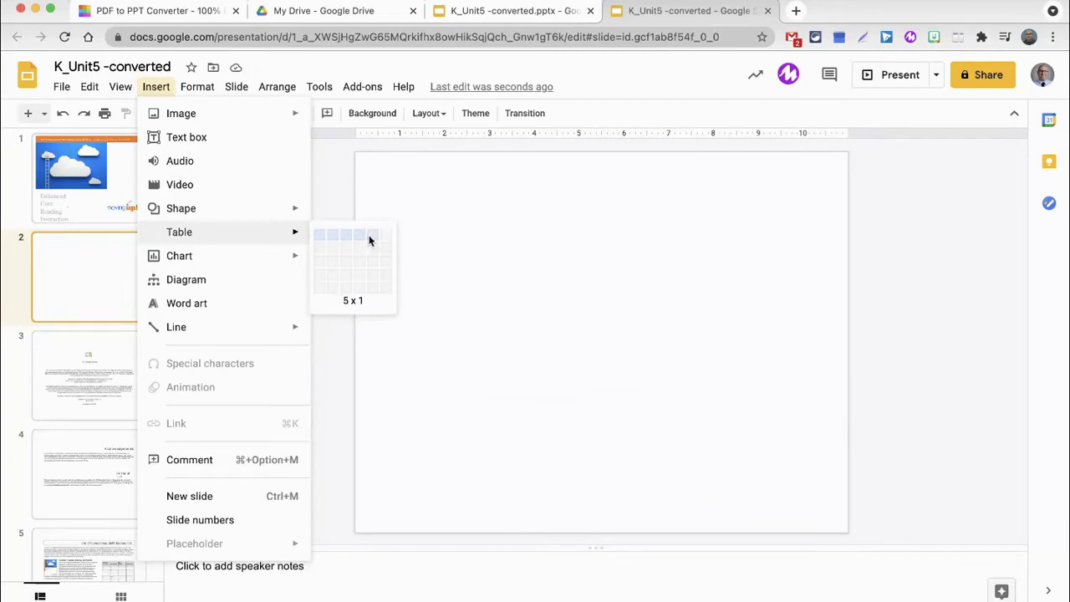
{"action": "left_click", "coordinate": [373, 289]}
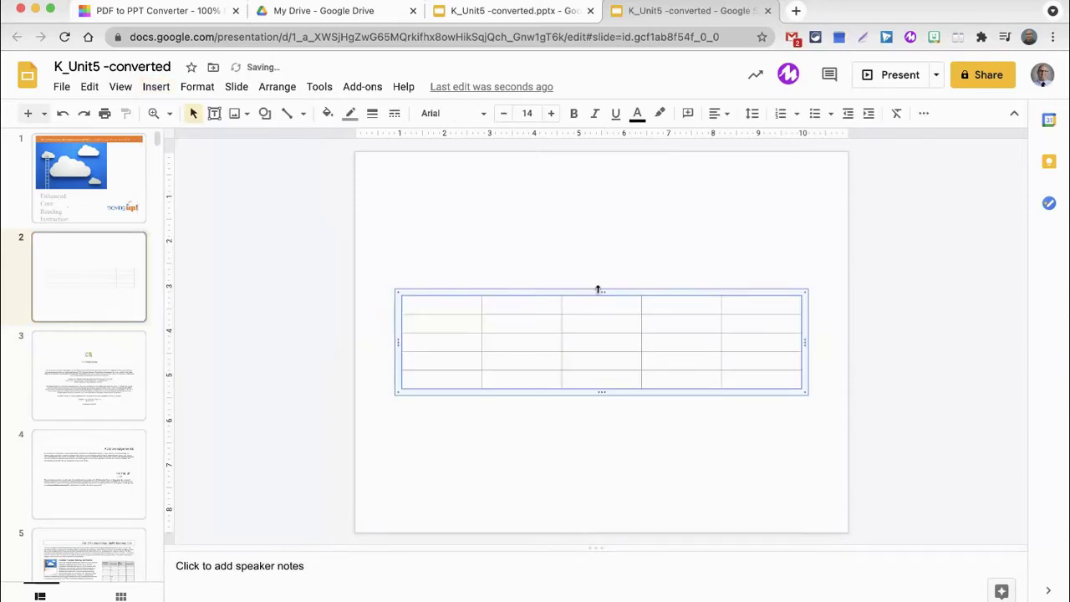
{"action": "left_click_drag", "start_coordinate": [599, 276], "coordinate": [602, 181]}
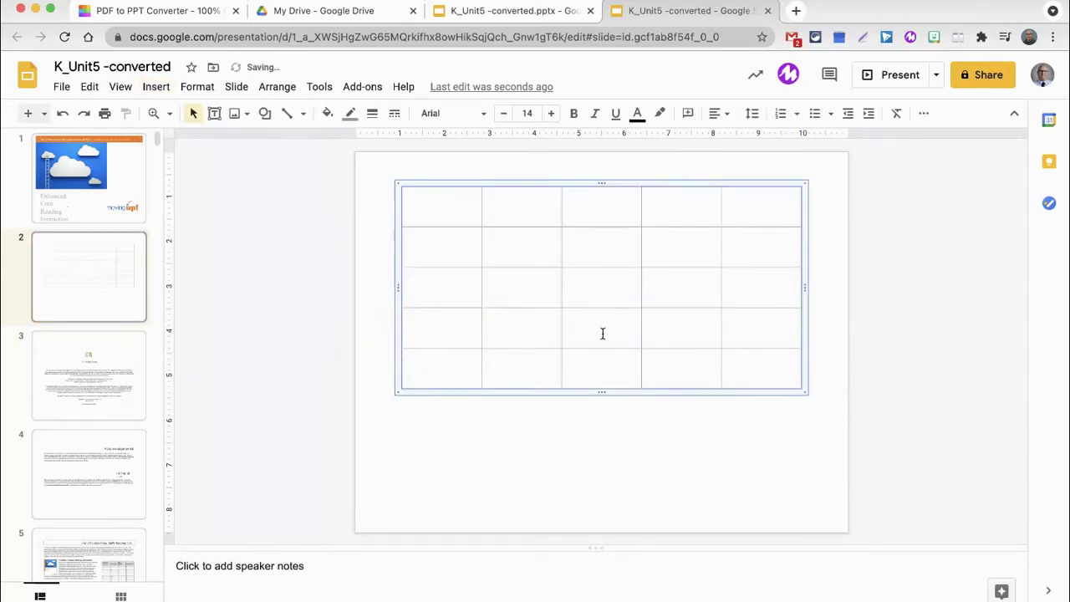
{"action": "left_click_drag", "start_coordinate": [606, 392], "coordinate": [612, 500]}
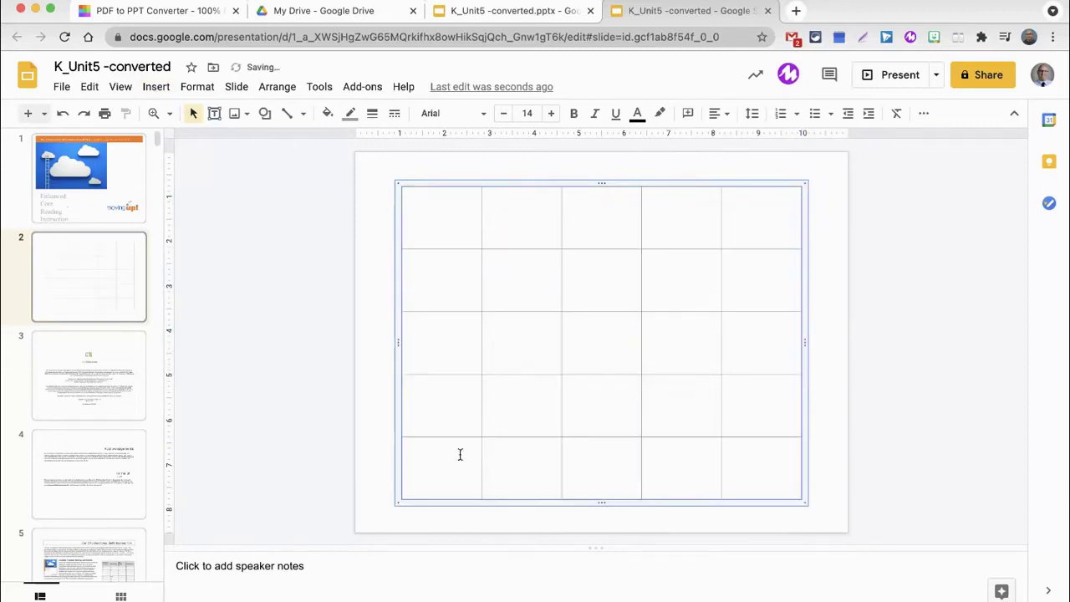
{"action": "left_click", "coordinate": [120, 378]}
{"action": "key", "text": "Down"}
{"action": "key", "text": "Down"}
{"action": "key", "text": "Down"}
{"action": "key", "text": "Down"}
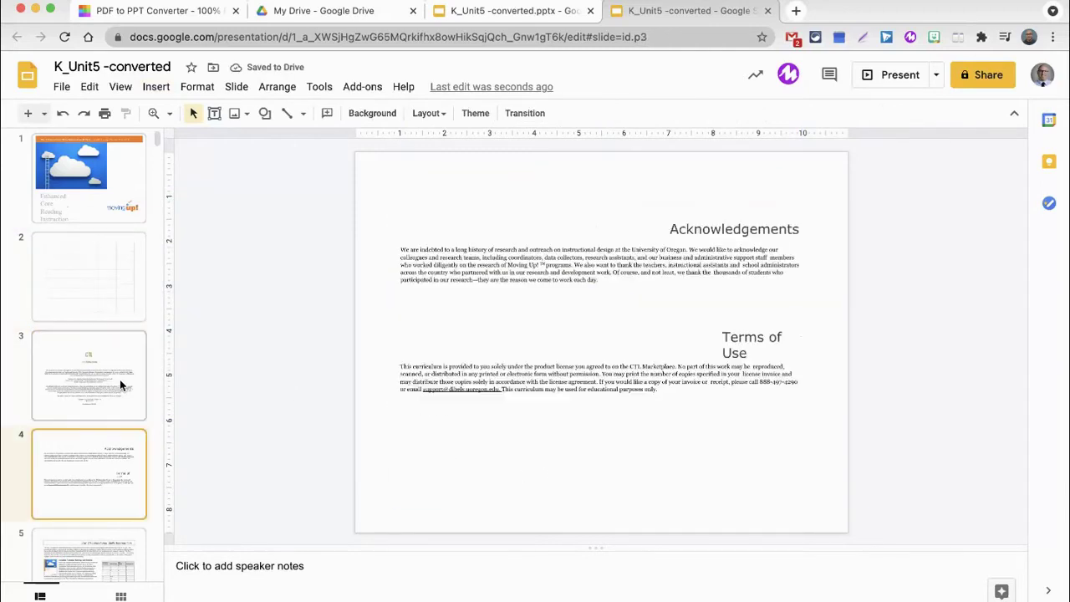
{"action": "key", "text": "Down"}
{"action": "key", "text": "Down"}
{"action": "key", "text": "Down"}
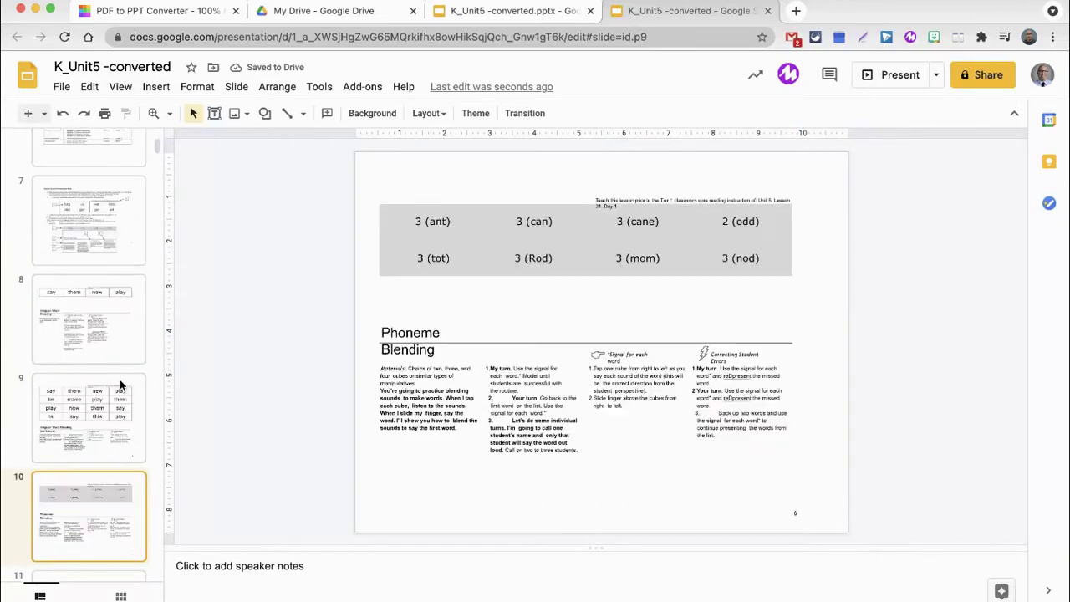
{"action": "key", "text": "Up"}
{"action": "key", "text": "Up"}
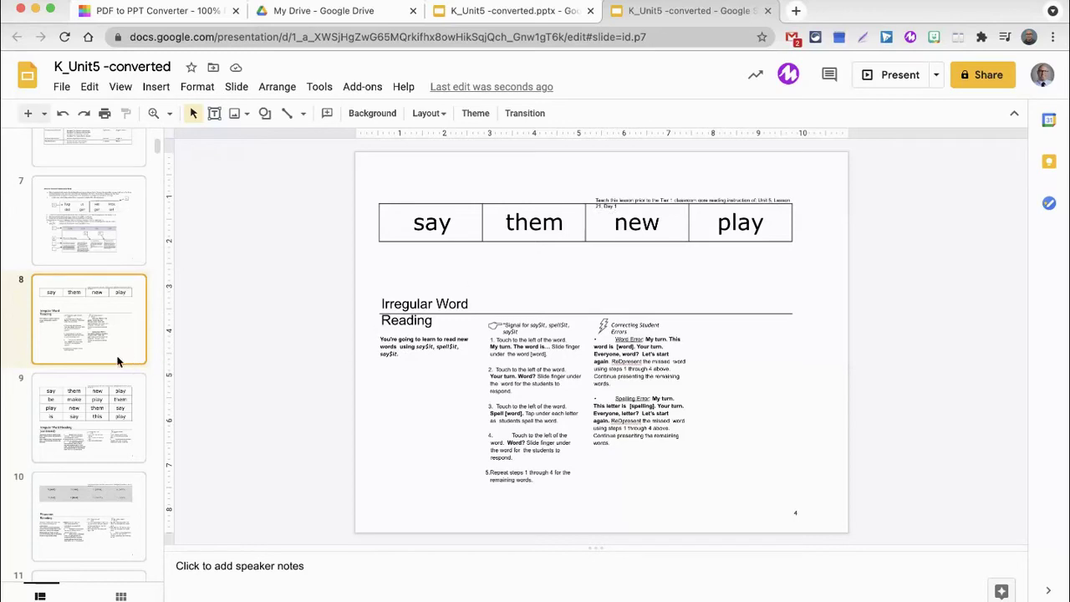
{"action": "scroll", "coordinate": [114, 354], "scroll_direction": "up", "scroll_amount": 5}
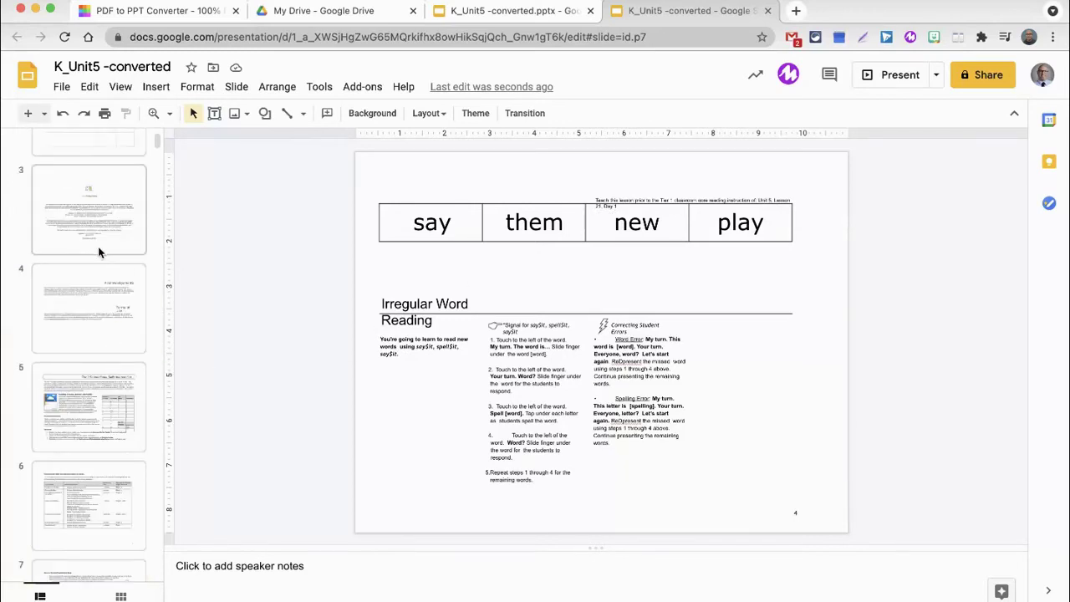
{"action": "scroll", "coordinate": [82, 417], "scroll_direction": "down", "scroll_amount": 3}
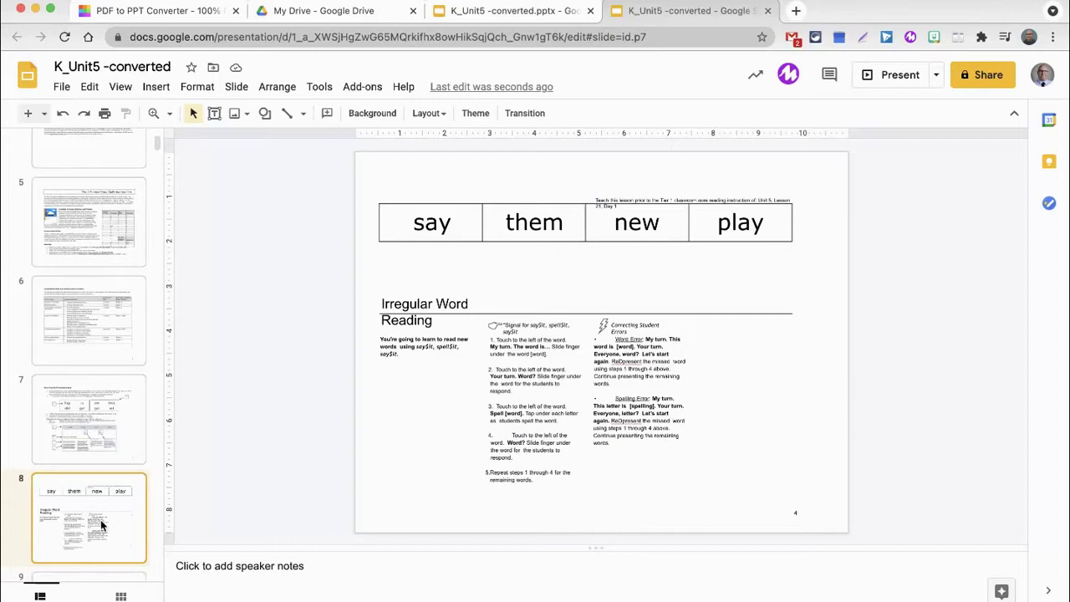
{"action": "scroll", "coordinate": [88, 351], "scroll_direction": "up", "scroll_amount": 5}
{"action": "left_click", "coordinate": [100, 277]}
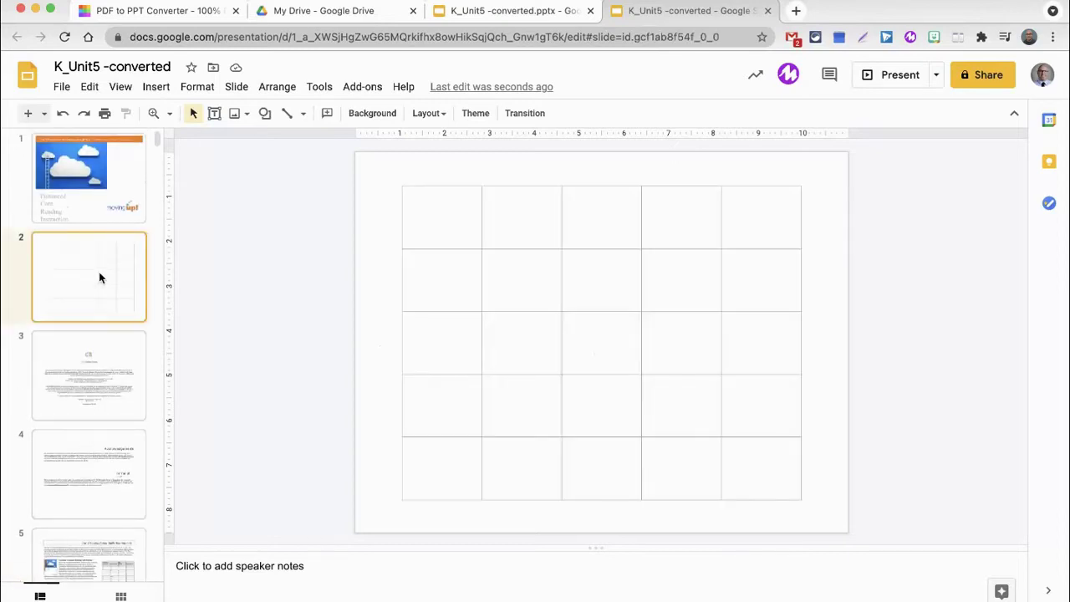
Type 'Lesson 21, Day 1' into the table's first cell.
{"action": "left_click", "coordinate": [442, 221]}
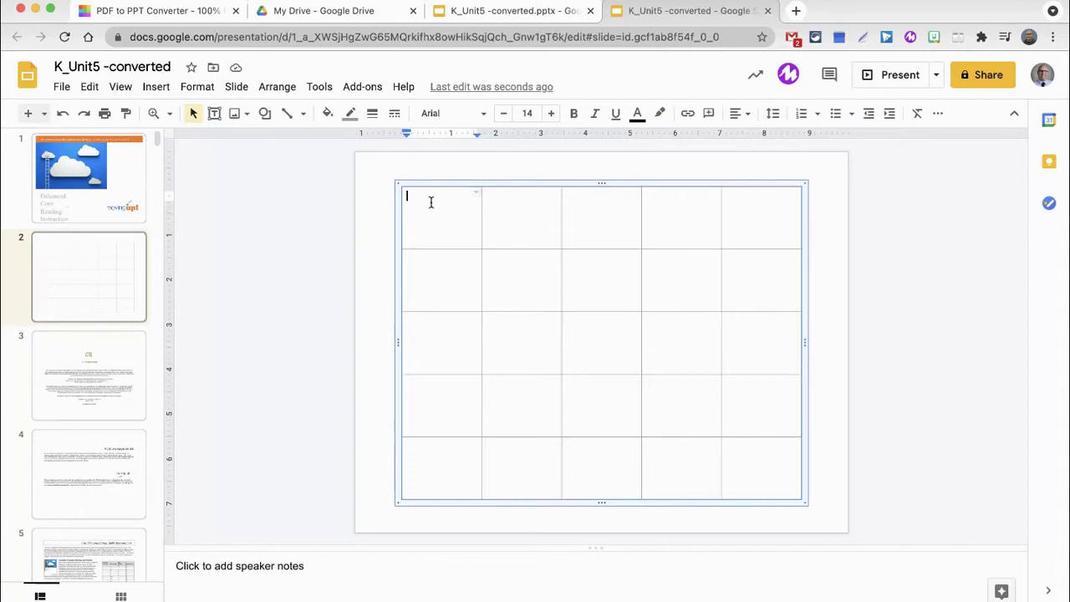
{"action": "type", "text": "Lesson 21"}
{"action": "type", "text": ", 'd"}
{"action": "key", "text": "BackSpace"}
{"action": "key", "text": "BackSpace"}
{"action": "type", "text": "Day 1"}
{"action": "left_click", "coordinate": [443, 221]}
Go to slide 8 and select its web address for copying.
{"action": "scroll", "coordinate": [117, 330], "scroll_direction": "down", "scroll_amount": 5}
{"action": "scroll", "coordinate": [115, 334], "scroll_direction": "down", "scroll_amount": 4}
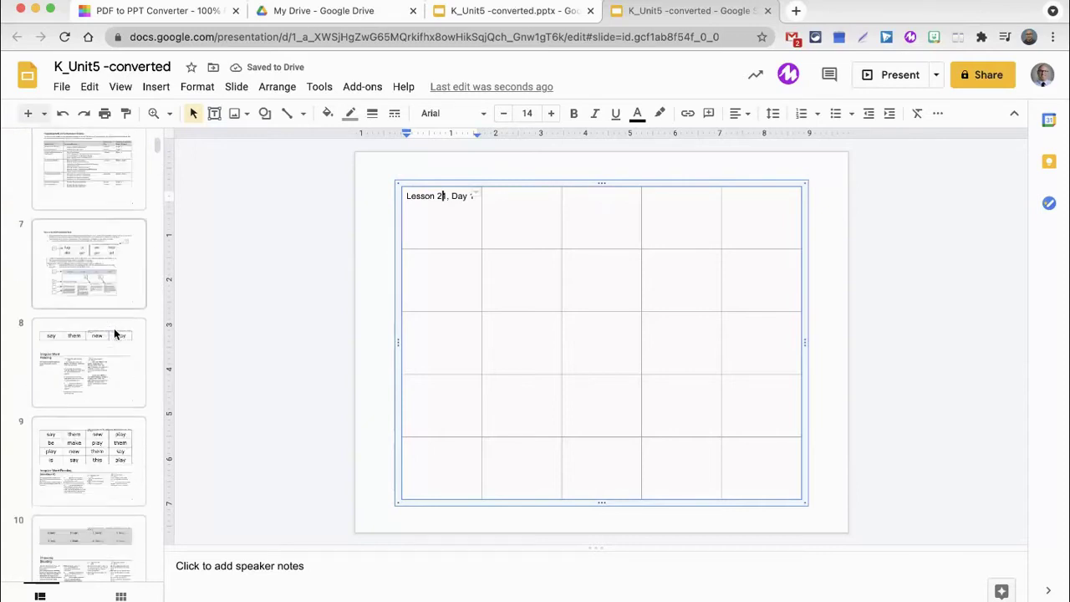
{"action": "left_click", "coordinate": [81, 269]}
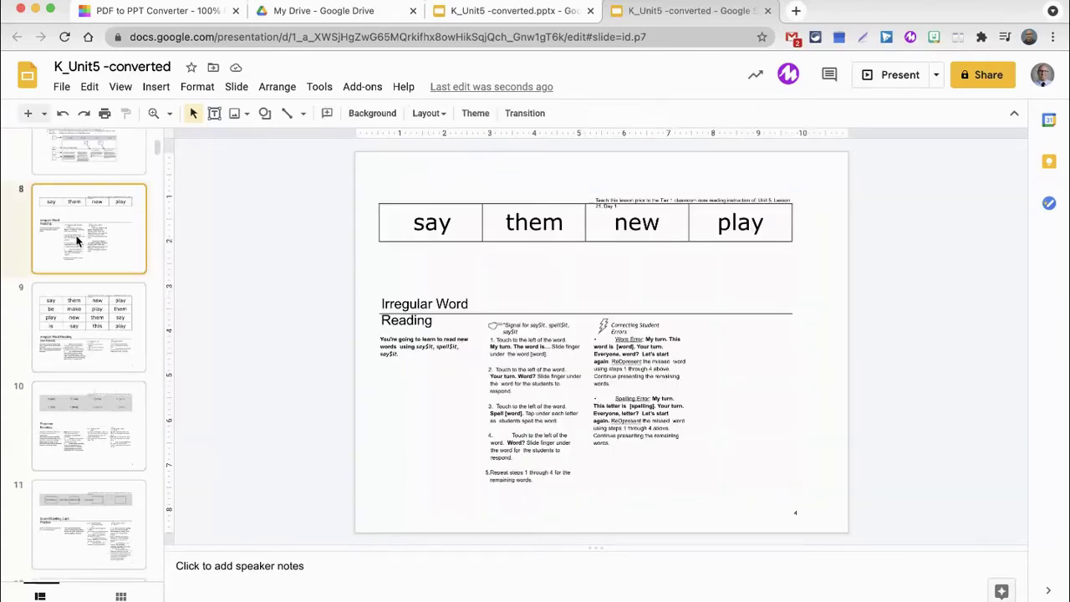
{"action": "left_click", "coordinate": [295, 42]}
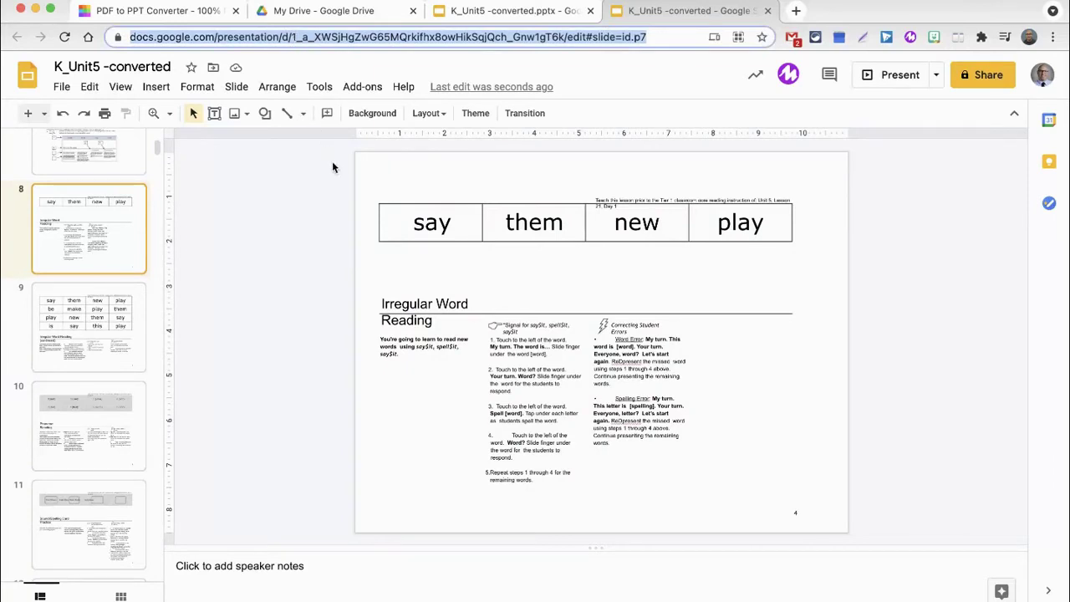
{"action": "scroll", "coordinate": [108, 268], "scroll_direction": "up", "scroll_amount": 8}
Link 'Lesson 21, Day 1' on slide 2 to slide 8's pasted URL and check the link popup.
{"action": "left_click", "coordinate": [107, 265]}
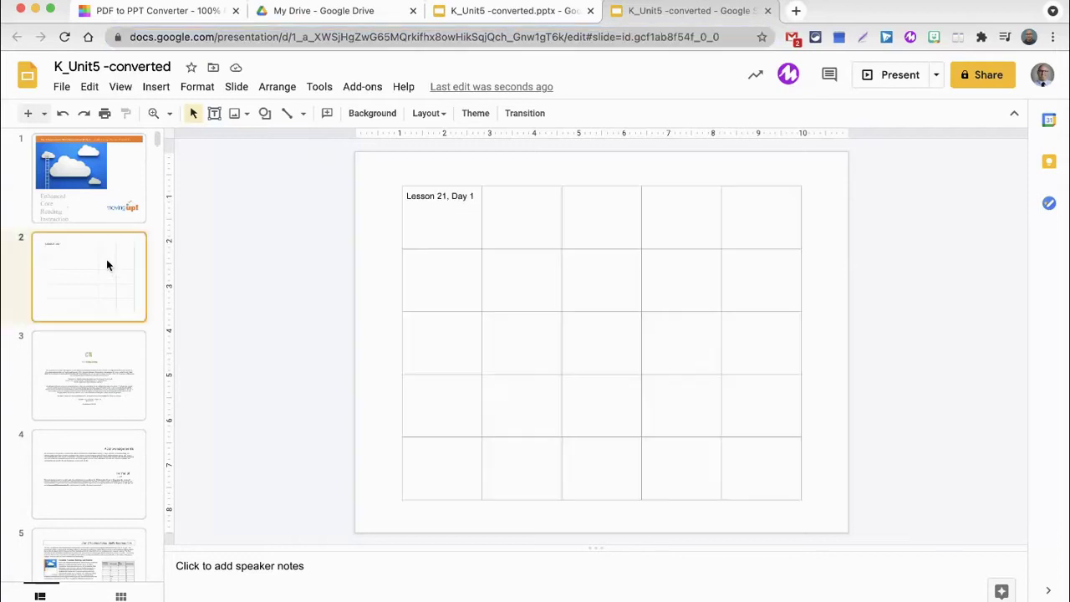
{"action": "triple_click", "coordinate": [430, 196]}
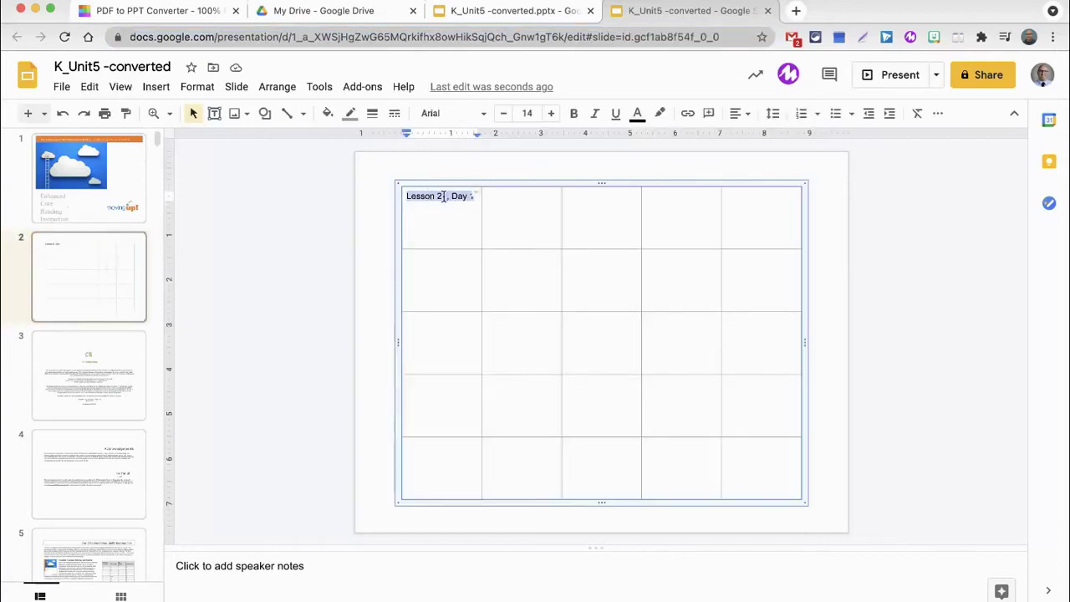
{"action": "left_click", "coordinate": [688, 115]}
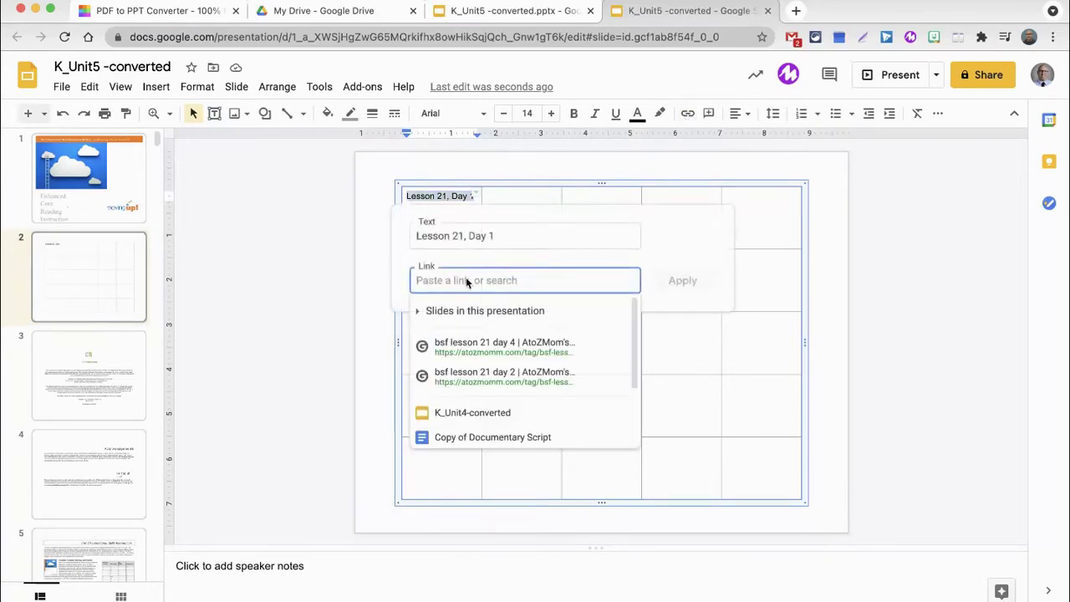
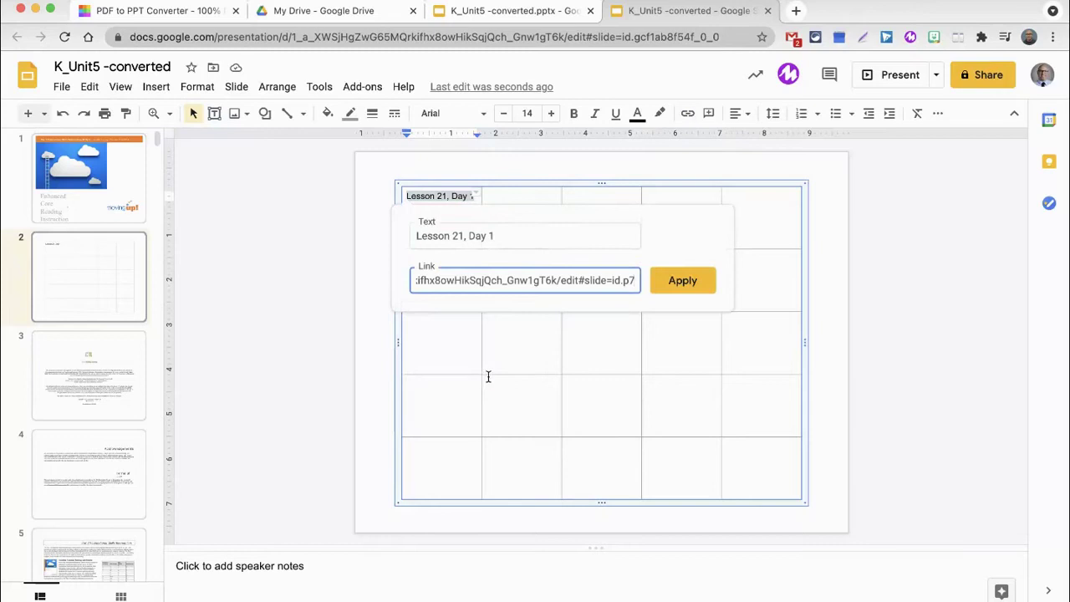
{"action": "left_click", "coordinate": [685, 290]}
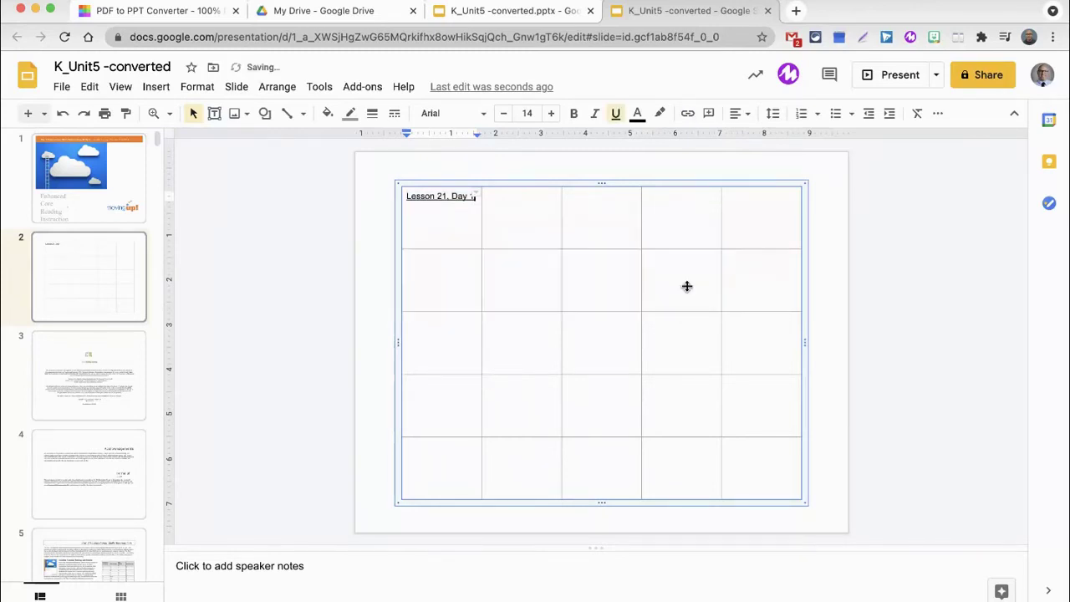
{"action": "left_click", "coordinate": [536, 214]}
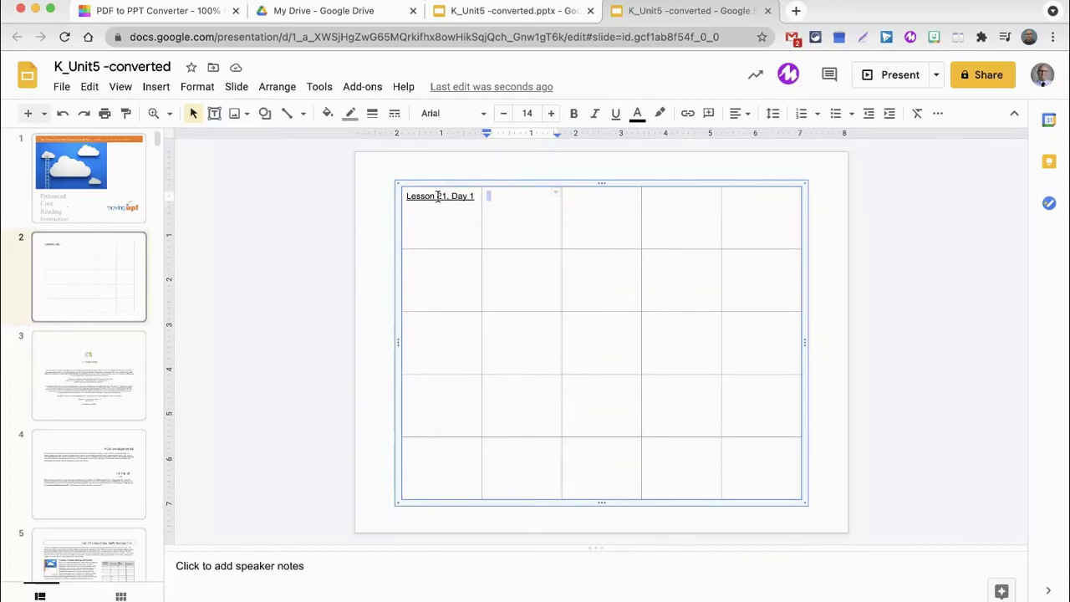
{"action": "left_click", "coordinate": [437, 196]}
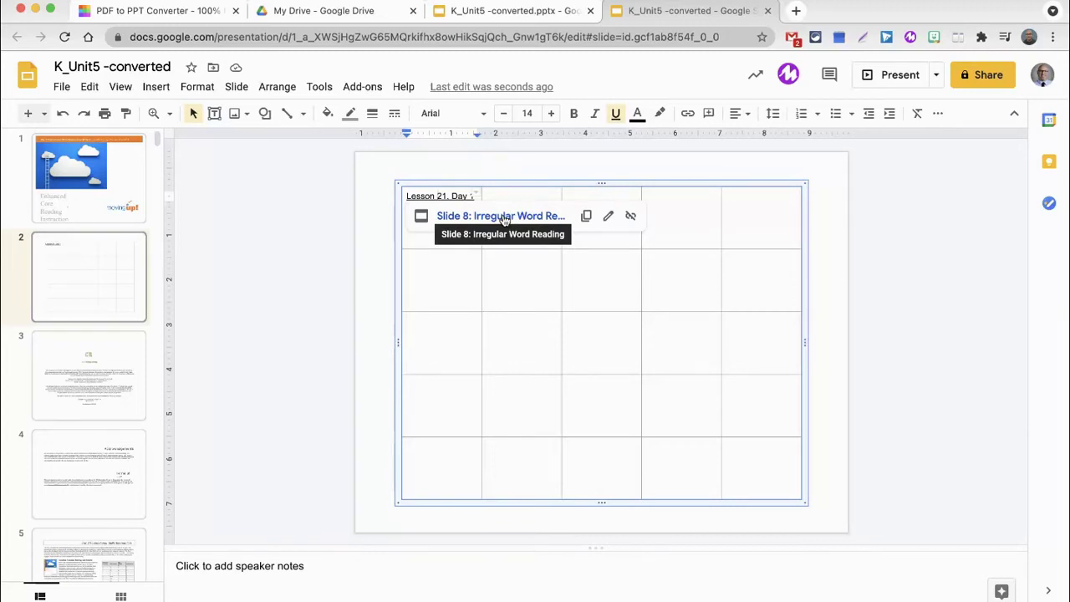
{"action": "left_click", "coordinate": [505, 216]}
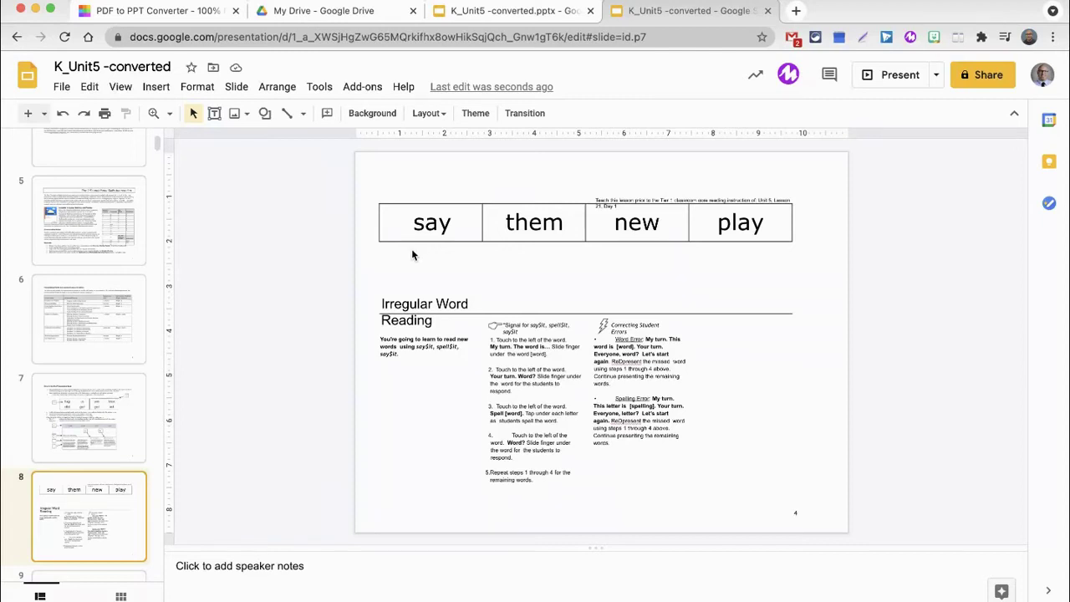
{"action": "scroll", "coordinate": [71, 276], "scroll_direction": "up", "scroll_amount": 5}
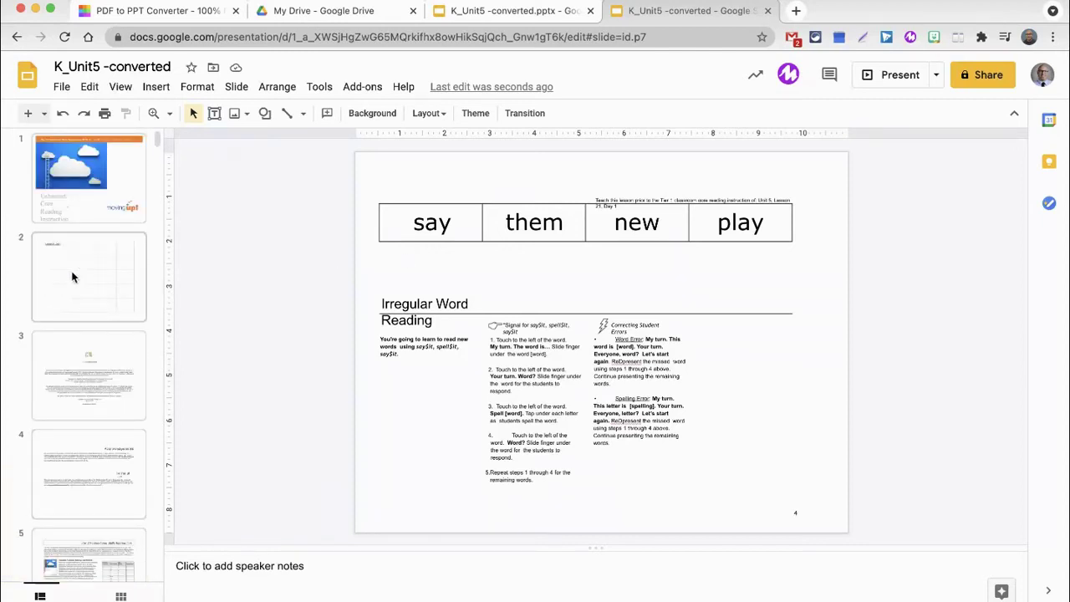
{"action": "left_click", "coordinate": [72, 277]}
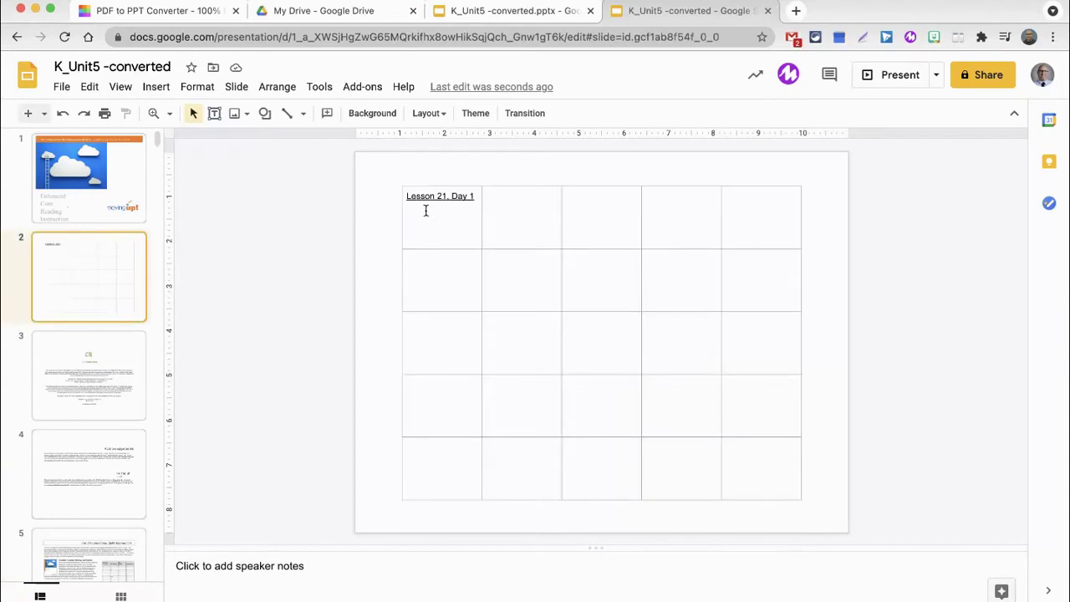
Center all 25 table cells horizontally and vertically, and make their text bold and blue.
{"action": "left_click_drag", "start_coordinate": [406, 198], "coordinate": [763, 441]}
{"action": "left_click", "coordinate": [718, 114]}
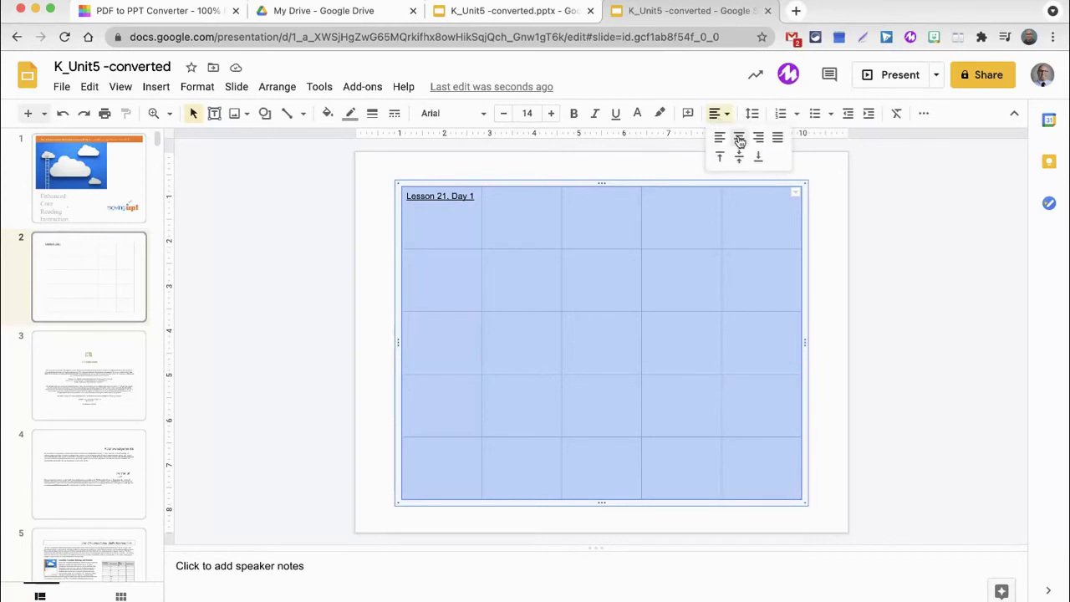
{"action": "left_click", "coordinate": [740, 138]}
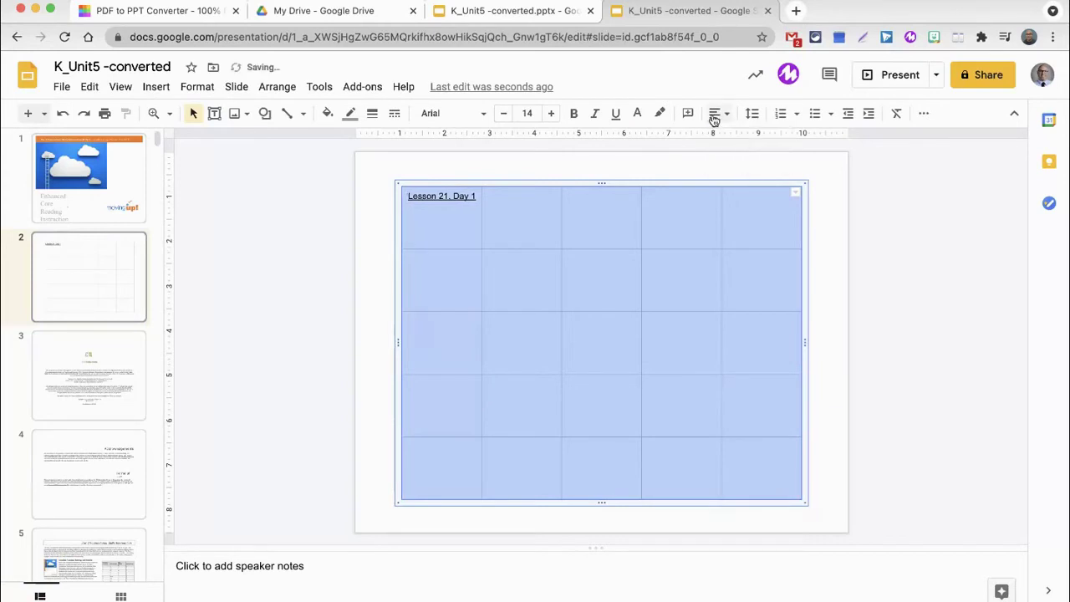
{"action": "left_click", "coordinate": [717, 114]}
{"action": "left_click", "coordinate": [738, 155]}
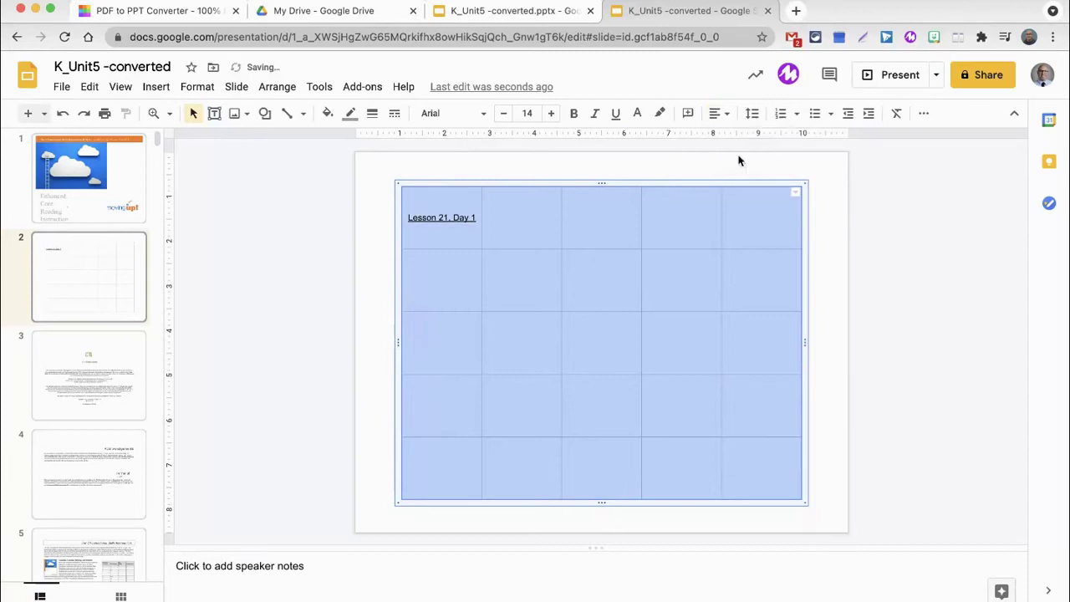
{"action": "left_click", "coordinate": [574, 113]}
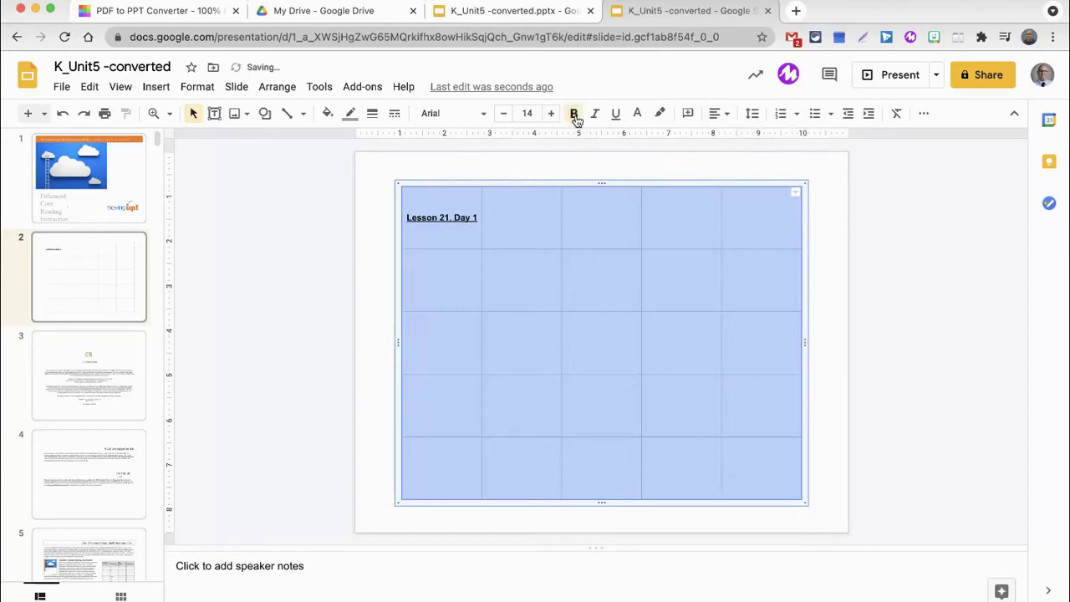
{"action": "left_click", "coordinate": [637, 113]}
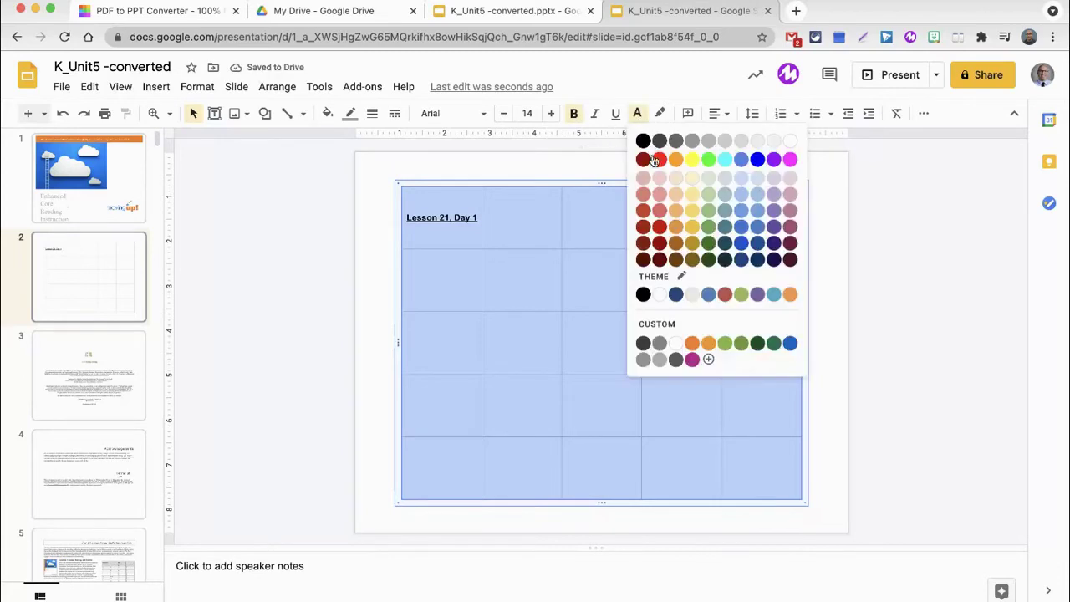
{"action": "left_click", "coordinate": [758, 161]}
Type 'Lesson 21, Day 2' in the second top-row cell.
{"action": "left_click", "coordinate": [516, 340]}
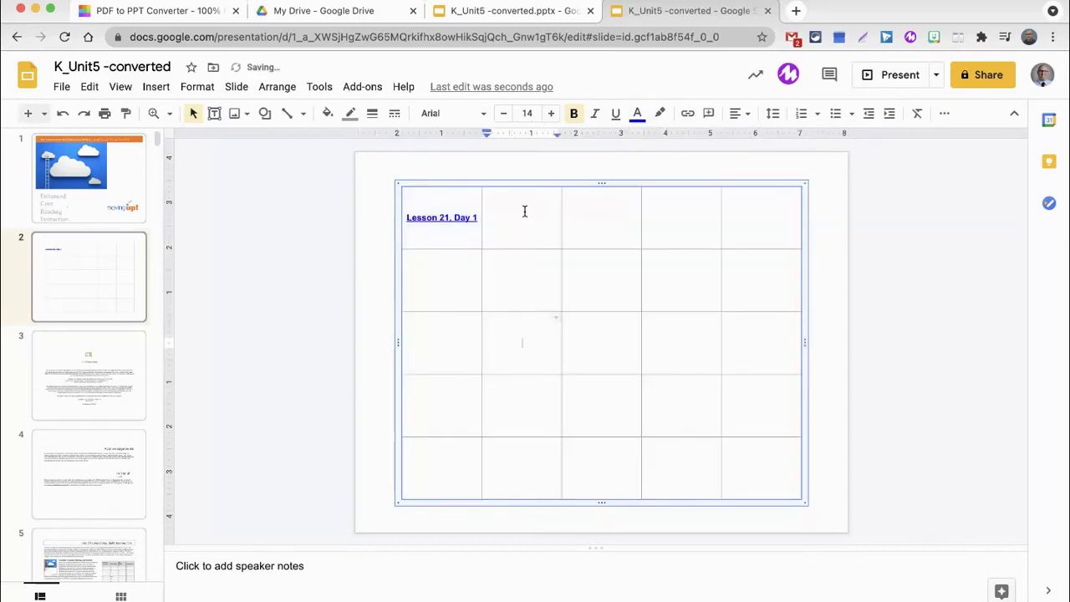
{"action": "left_click", "coordinate": [525, 212]}
{"action": "type", "text": "Lesson 21, Day 2"}
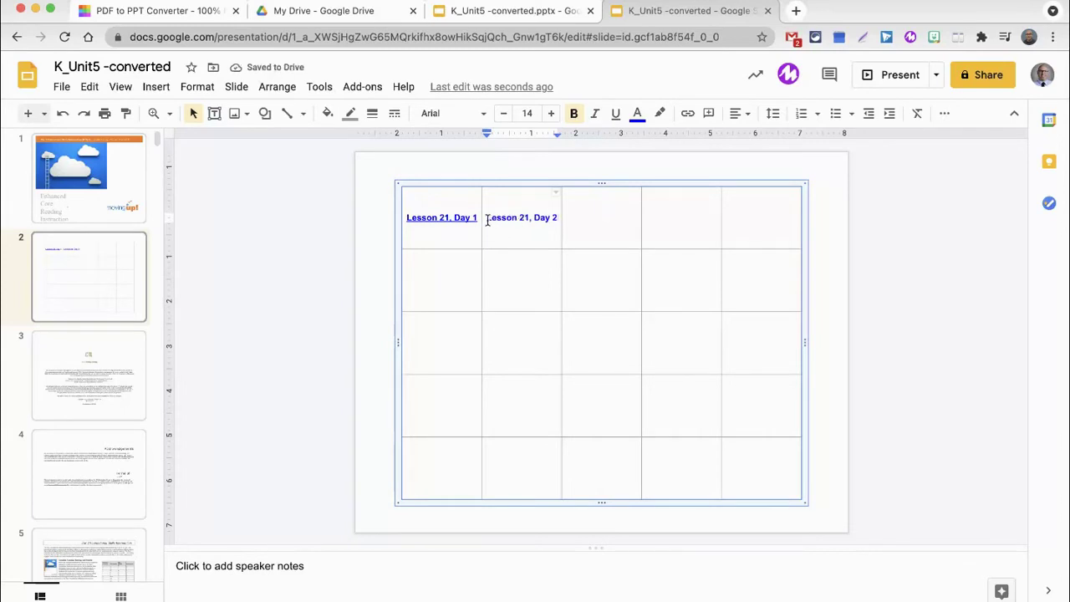
{"action": "scroll", "coordinate": [107, 343], "scroll_direction": "down", "scroll_amount": 8}
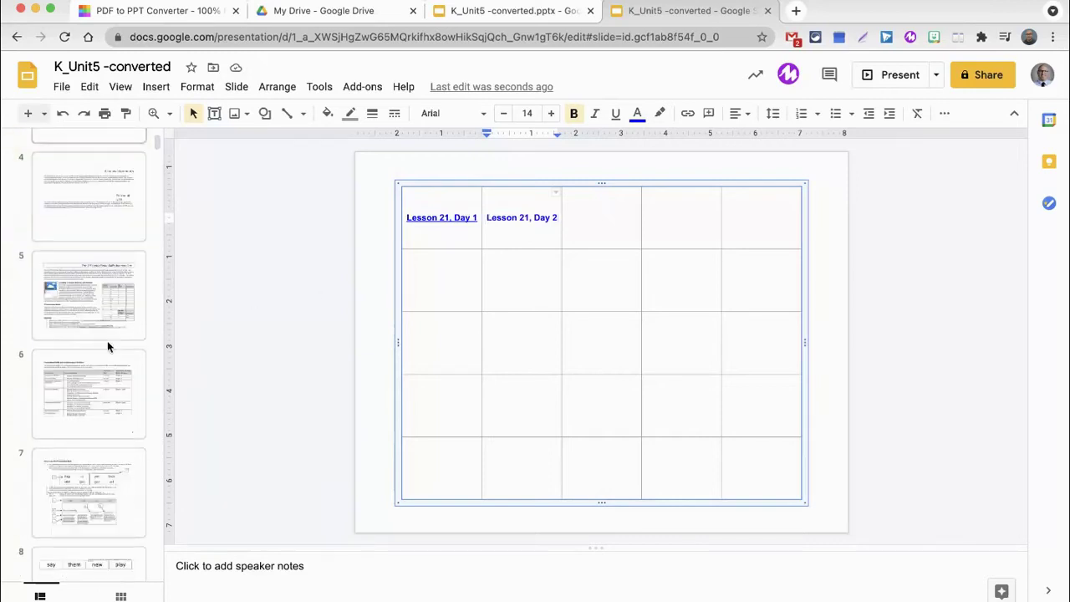
{"action": "left_click", "coordinate": [102, 352]}
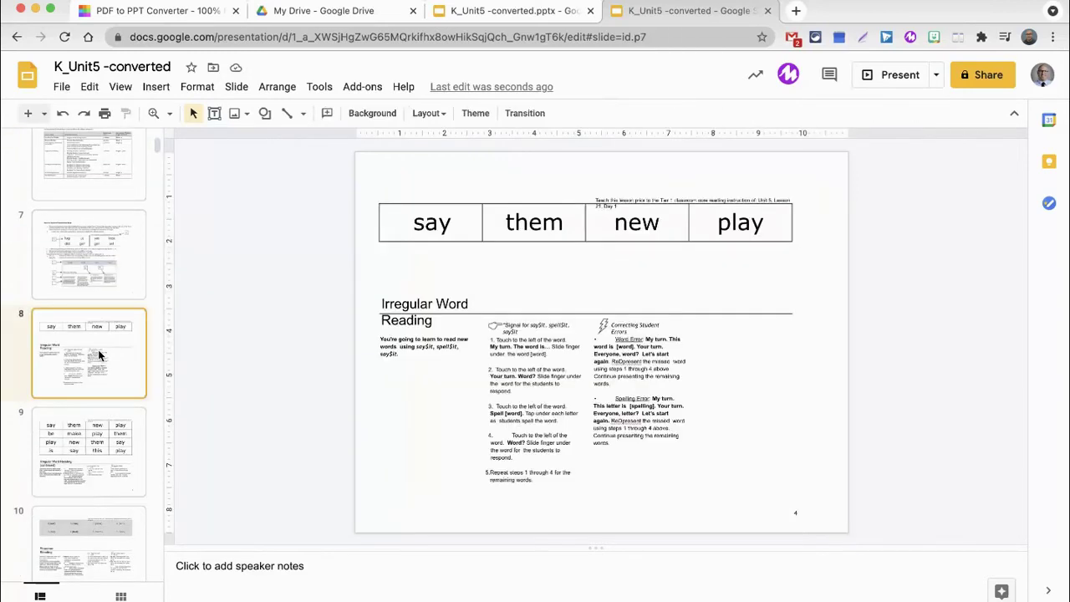
{"action": "key", "text": "Down"}
{"action": "key", "text": "Down"}
{"action": "key", "text": "Down"}
{"action": "key", "text": "Down"}
{"action": "key", "text": "Down"}
{"action": "key", "text": "Down"}
{"action": "key", "text": "Down"}
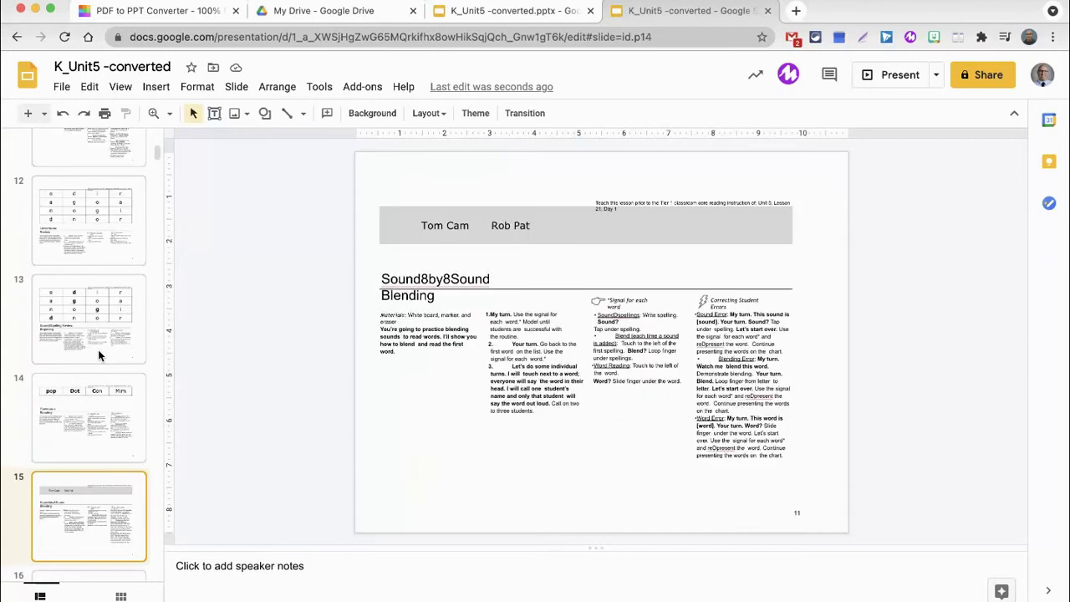
{"action": "key", "text": "Down"}
{"action": "key", "text": "Down"}
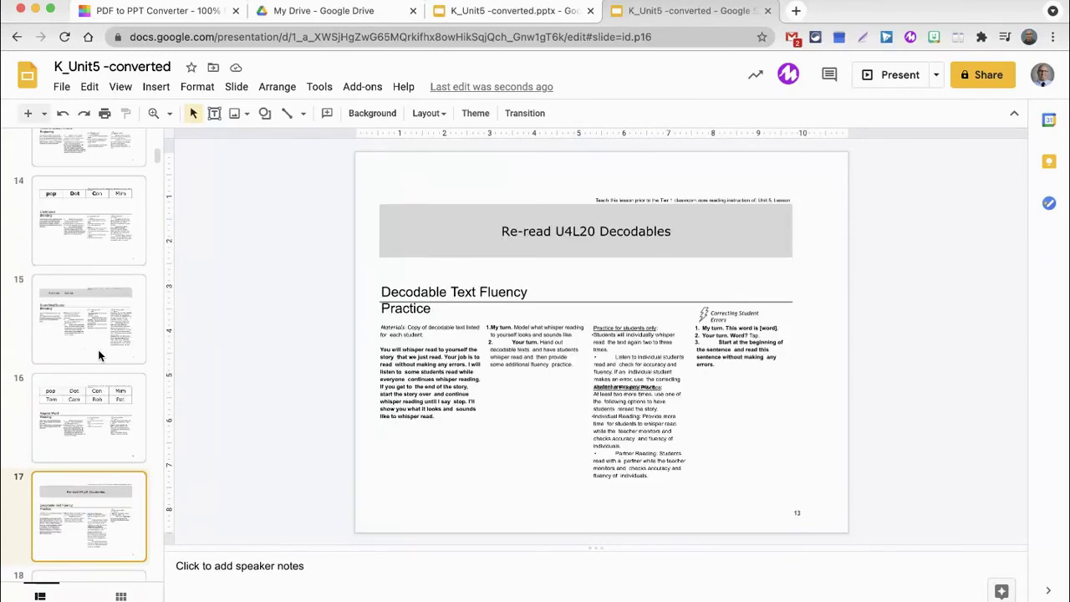
{"action": "key", "text": "Down"}
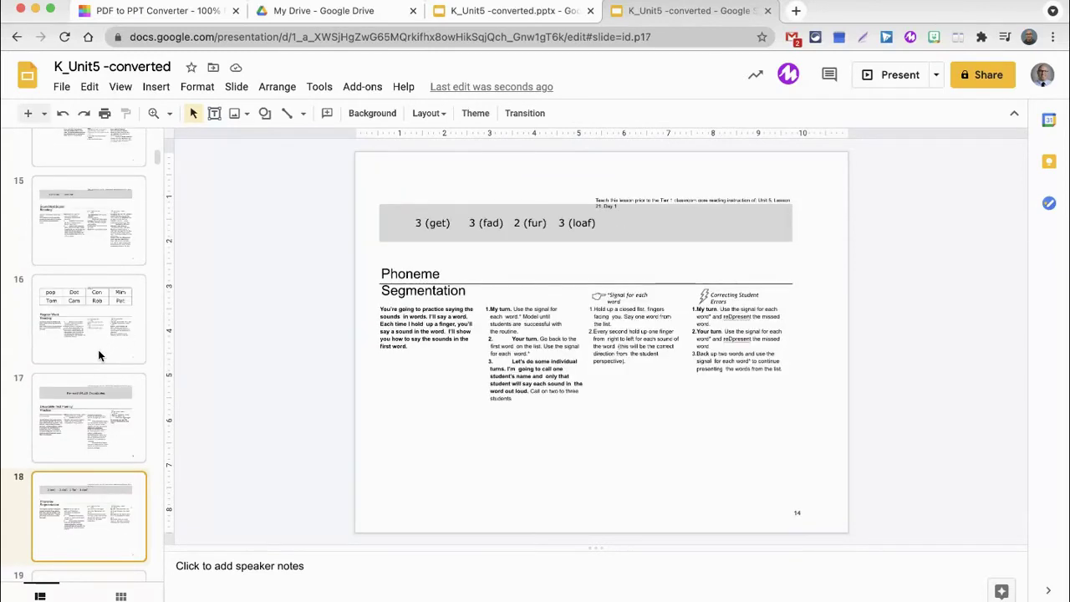
{"action": "key", "text": "Down"}
{"action": "key", "text": "Down"}
{"action": "key", "text": "Down"}
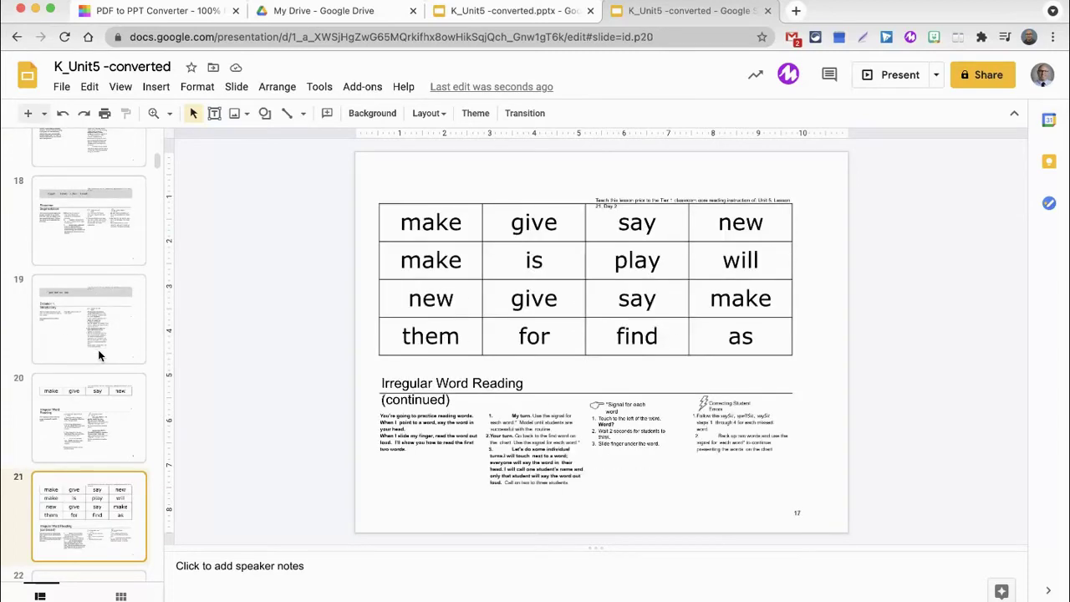
{"action": "key", "text": "Up"}
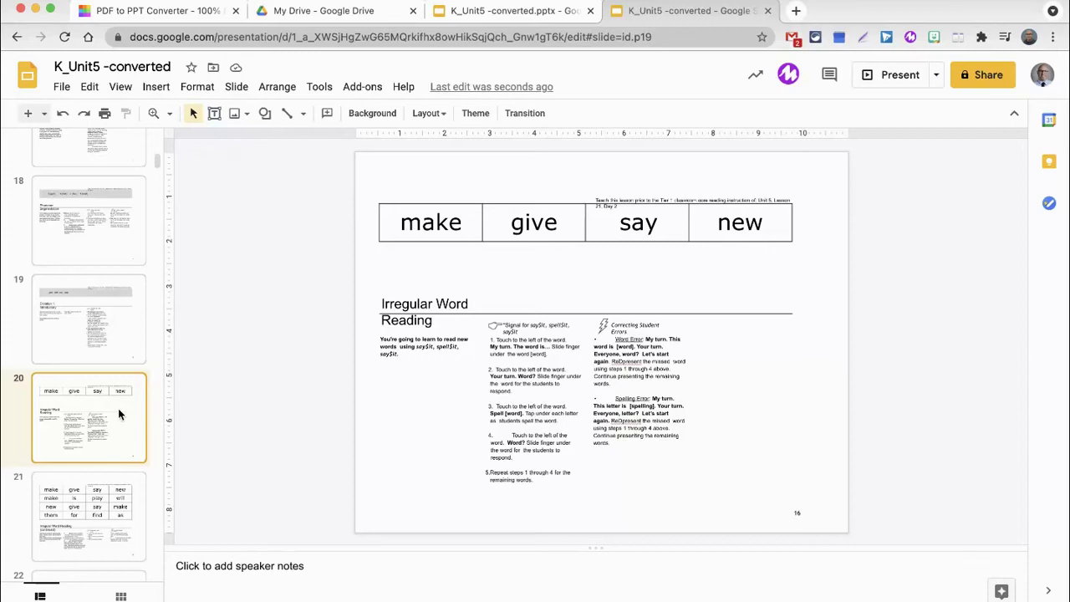
{"action": "left_click", "coordinate": [269, 37]}
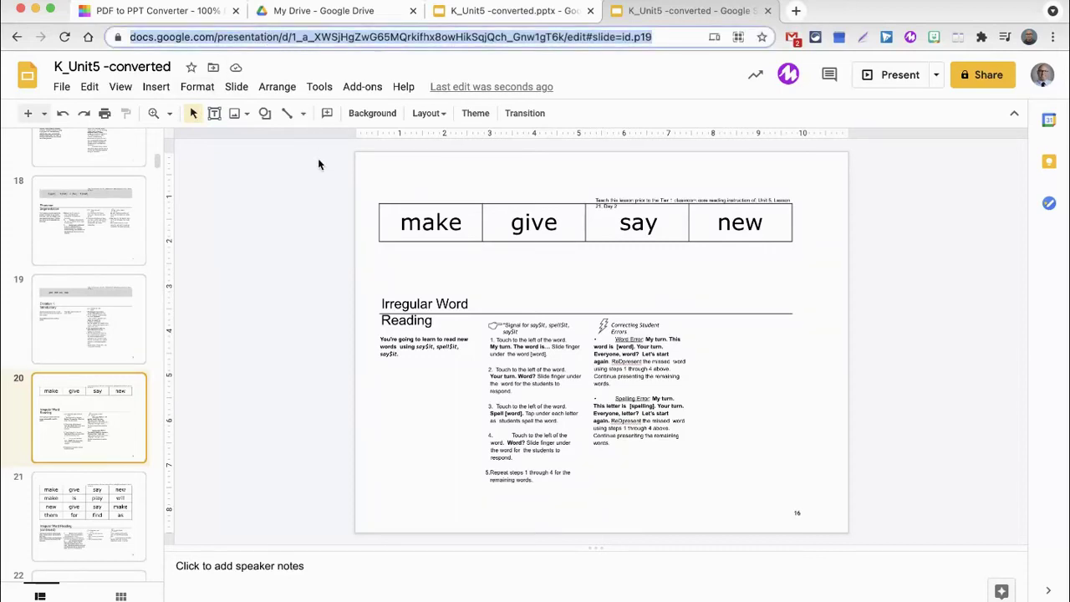
{"action": "scroll", "coordinate": [104, 292], "scroll_direction": "up", "scroll_amount": 7}
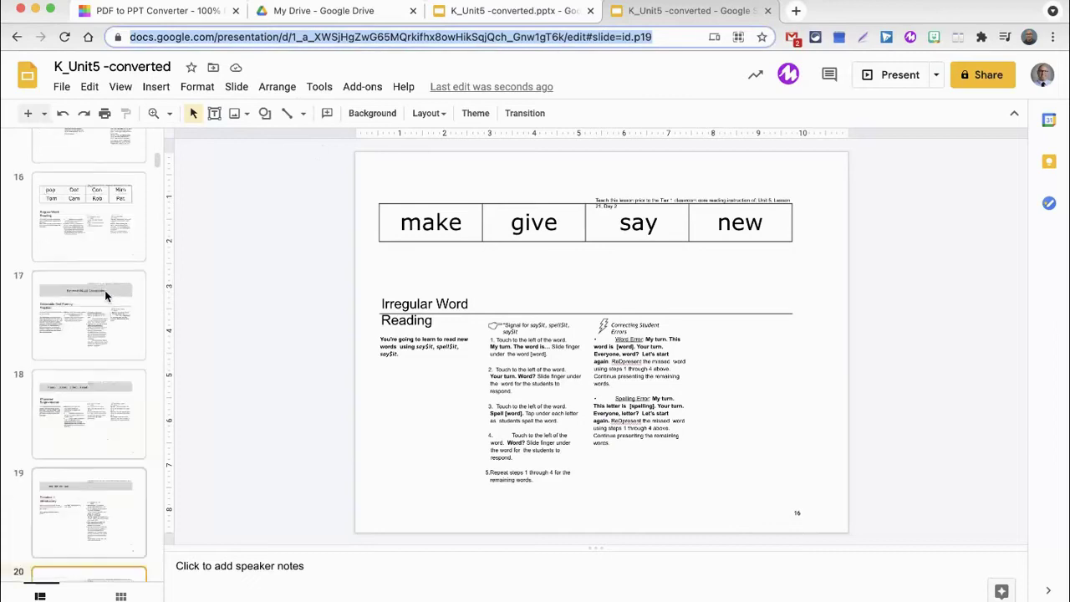
{"action": "scroll", "coordinate": [104, 290], "scroll_direction": "up", "scroll_amount": 12}
{"action": "left_click", "coordinate": [104, 291]}
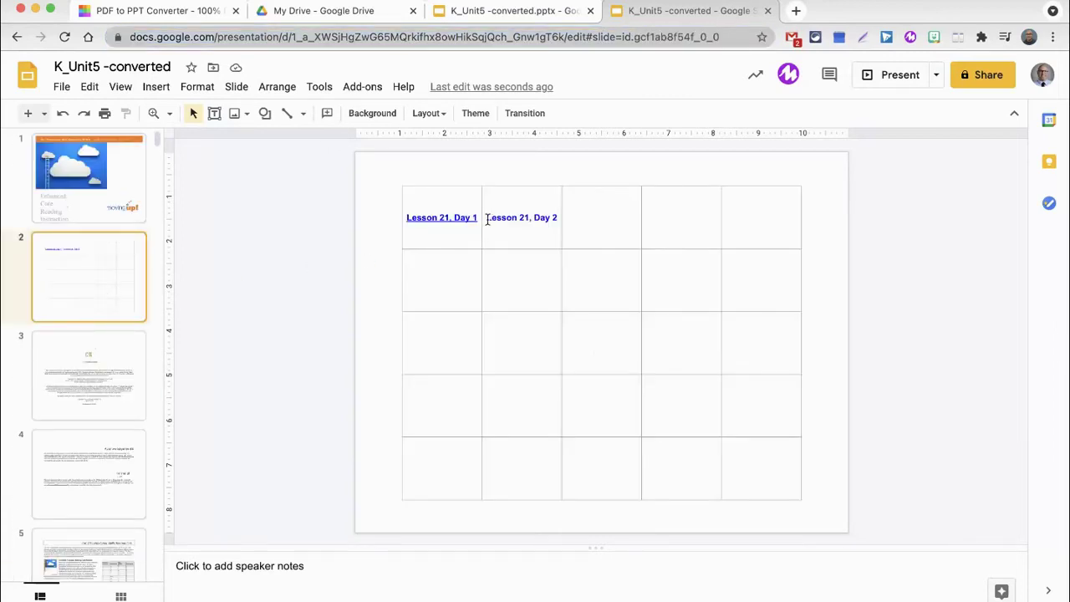
Link 'Lesson 21, Day 2' to slide 20's pasted URL and follow it to confirm.
{"action": "left_click_drag", "start_coordinate": [487, 219], "coordinate": [556, 217]}
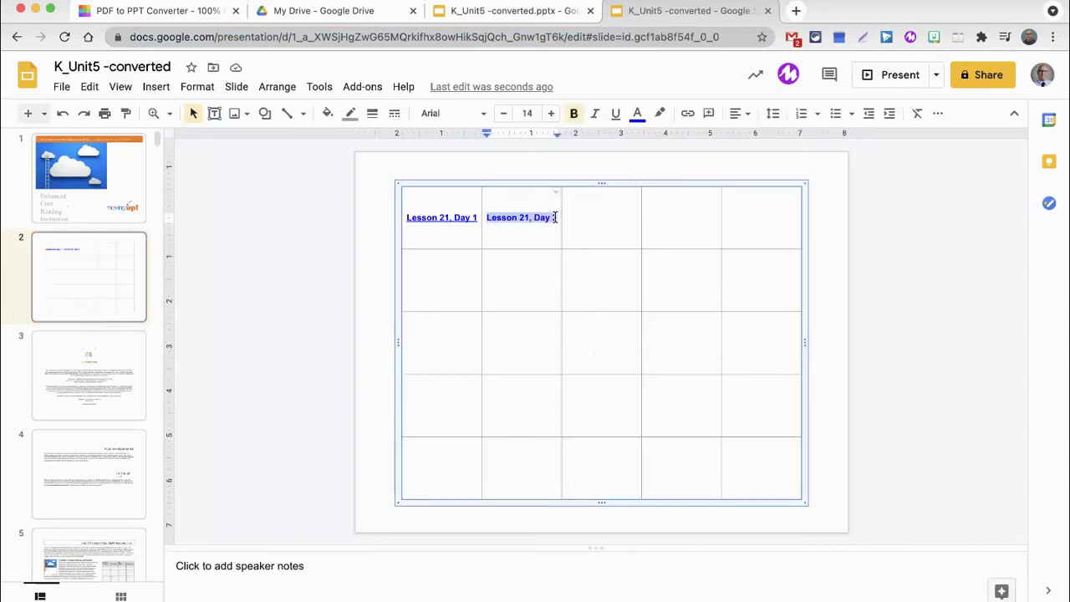
{"action": "left_click", "coordinate": [689, 114]}
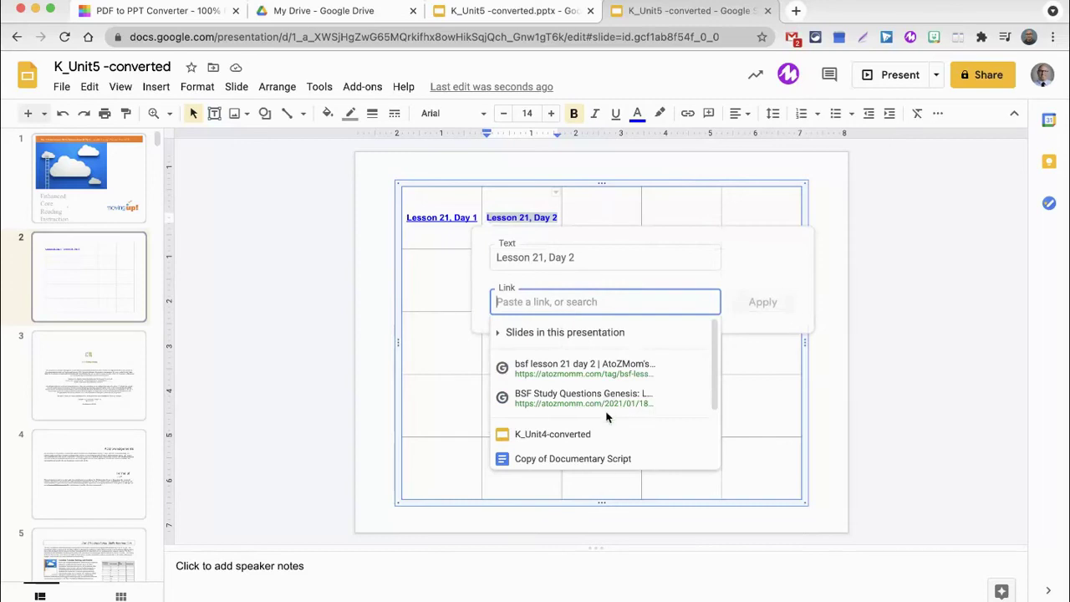
{"action": "left_click", "coordinate": [760, 305]}
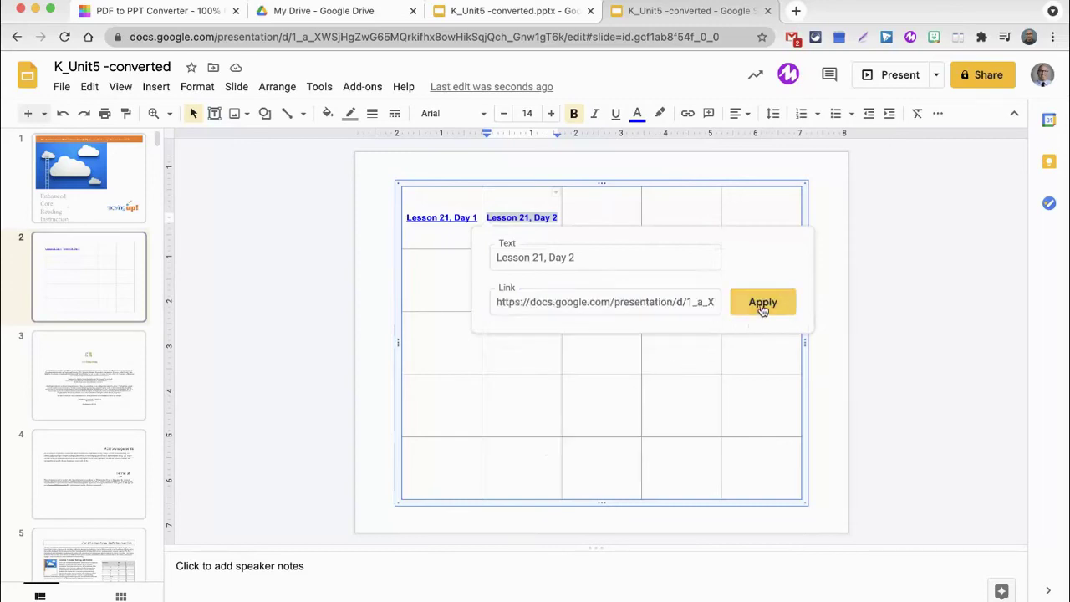
{"action": "left_click", "coordinate": [528, 219]}
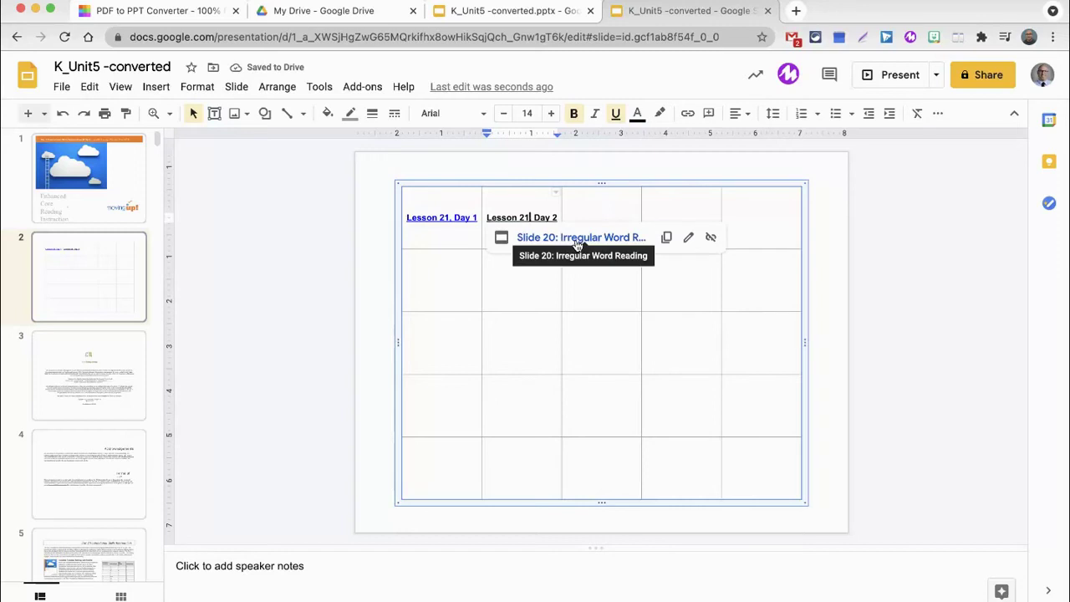
{"action": "left_click", "coordinate": [577, 238]}
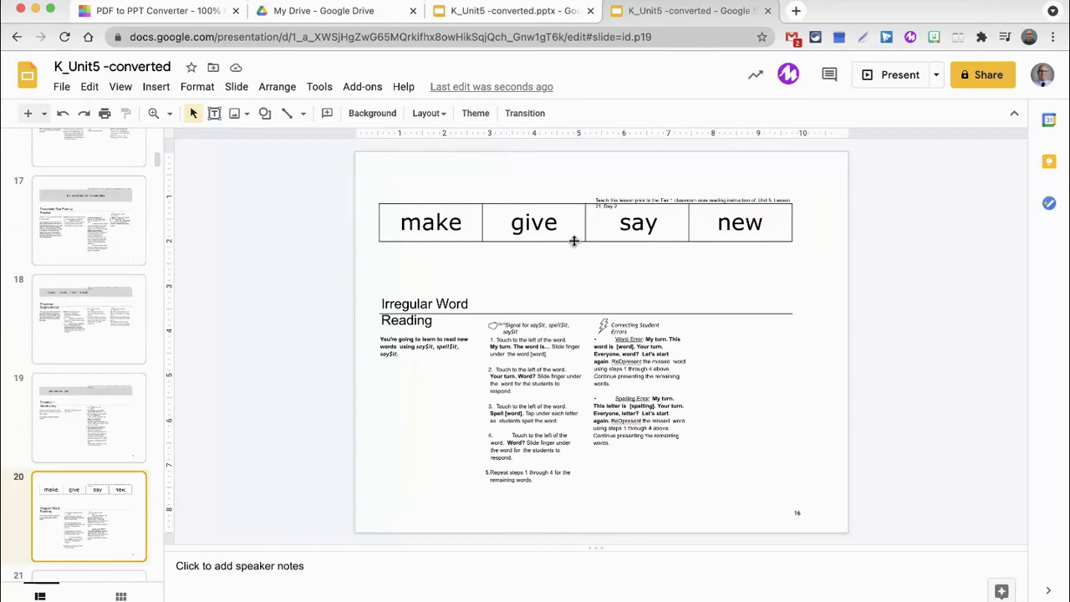
{"action": "scroll", "coordinate": [69, 286], "scroll_direction": "up", "scroll_amount": 15}
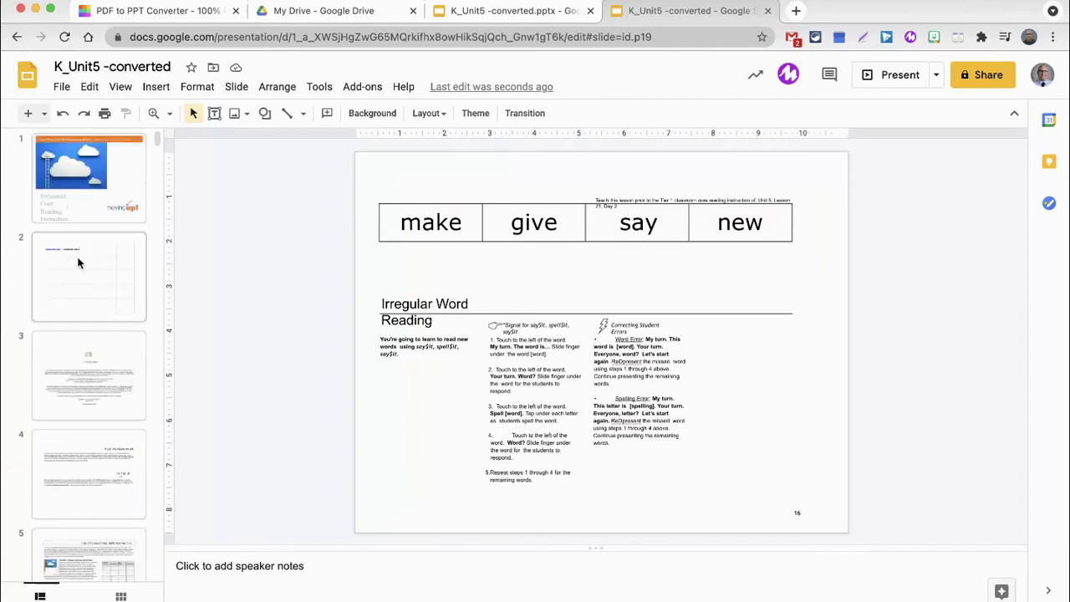
Back on slide 2, enter 'Lesson 21, Day 4' and link it to its lesson slide.
{"action": "left_click", "coordinate": [87, 270]}
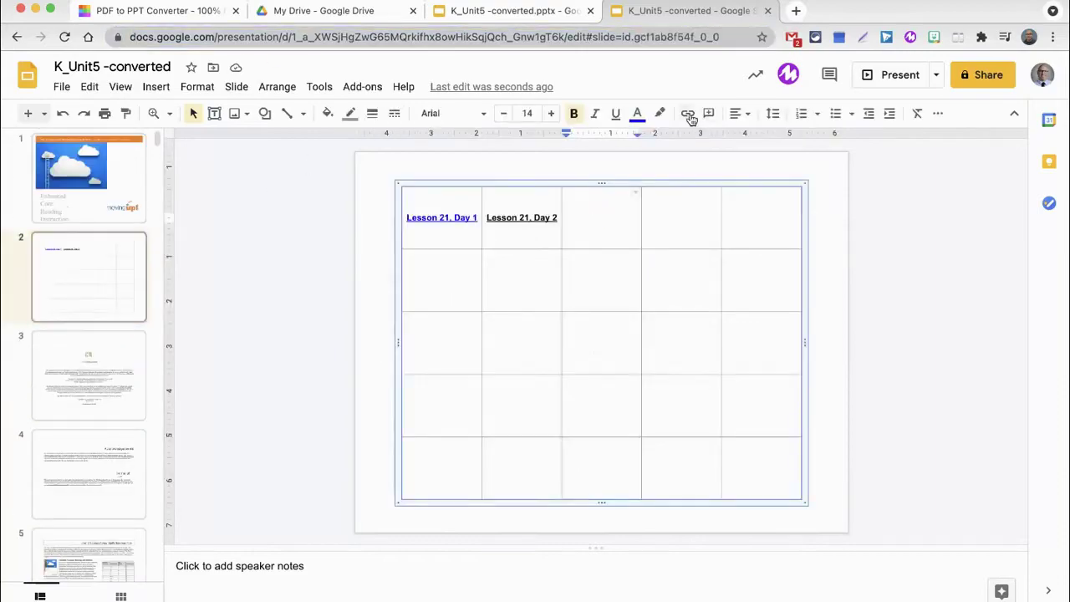
{"action": "left_click", "coordinate": [690, 117]}
{"action": "type", "text": "Lesson 21, Day 5"}
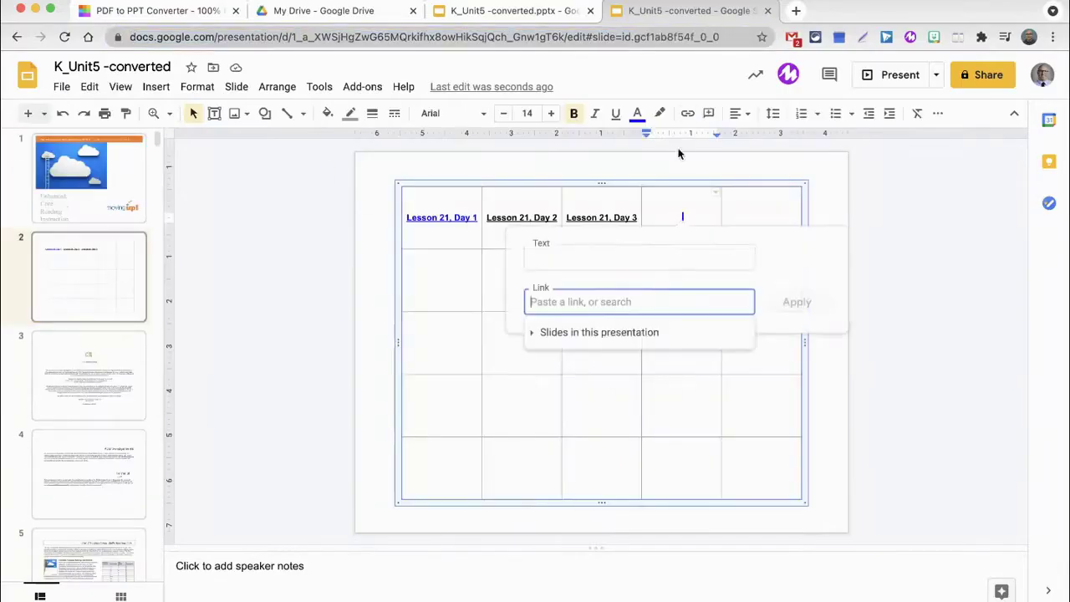
{"action": "type", "text": "Lesson 2"}
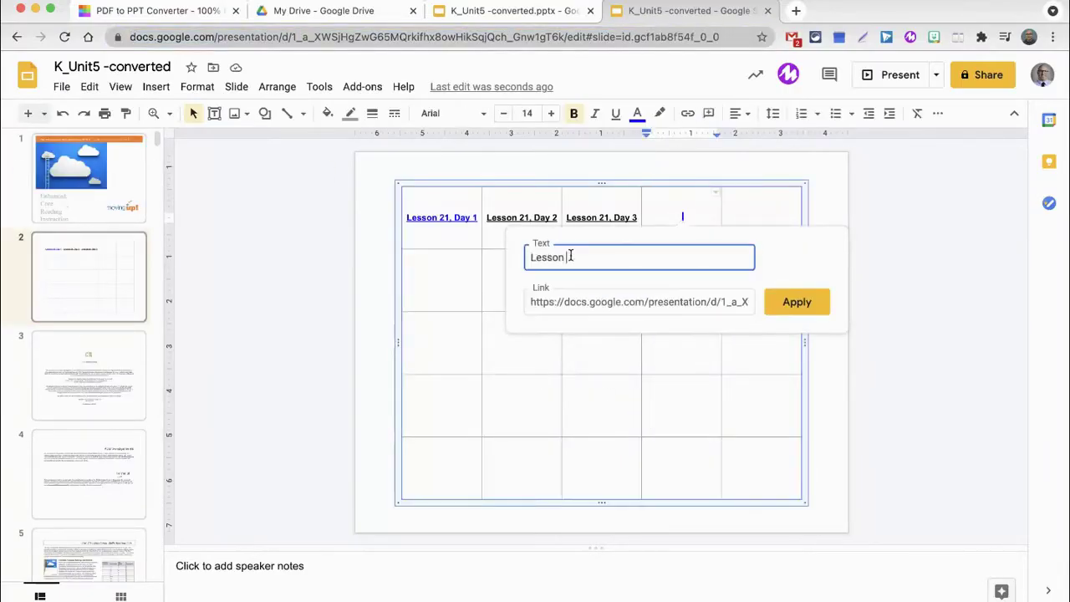
{"action": "type", "text": "1, Day 4"}
{"action": "left_click", "coordinate": [793, 303]}
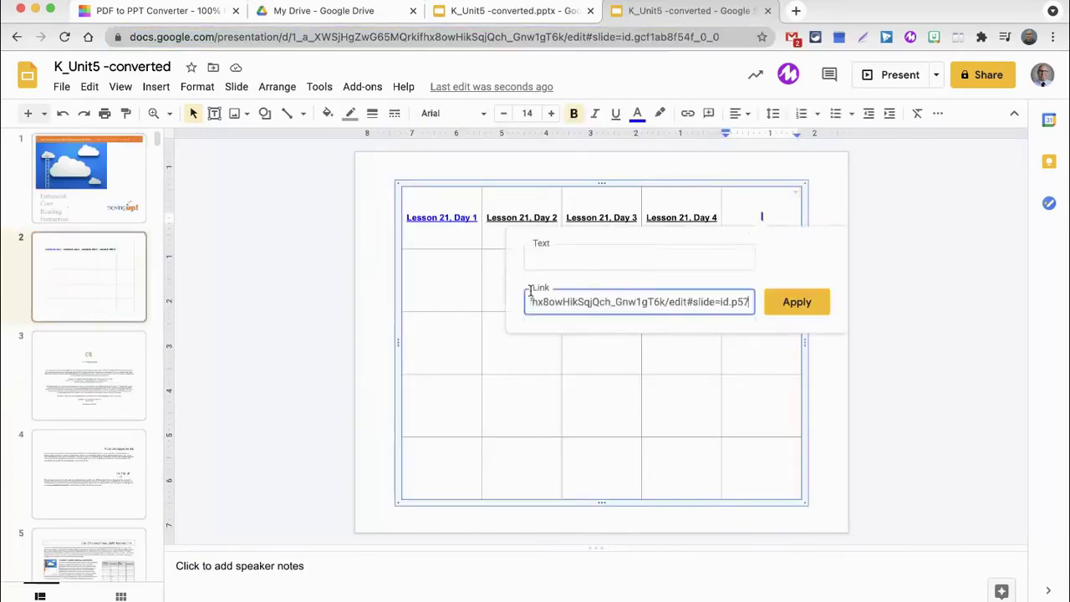
Type 'Lesson 21, Day 5' in the next cell and bring up that cell's options.
{"action": "type", "text": "Lesson 21, Day 5"}
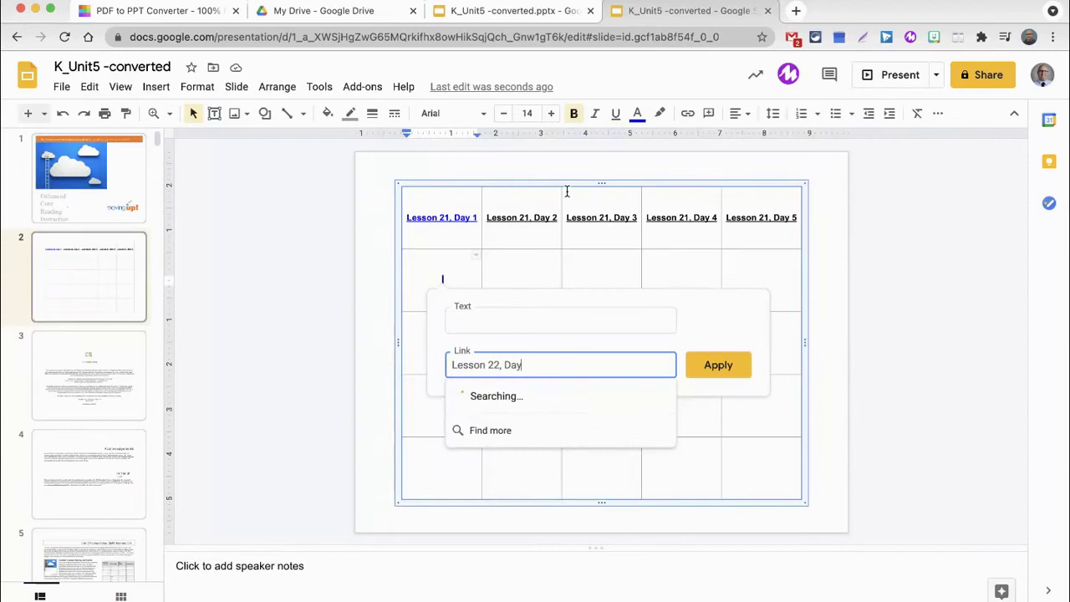
{"action": "type", "text": "1"}
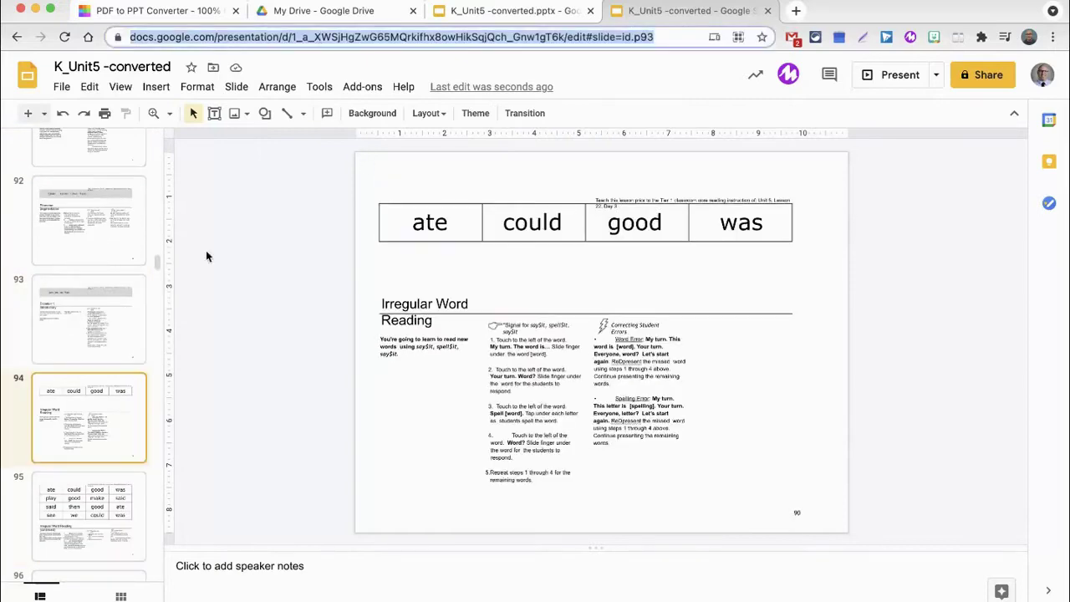
{"action": "right_click", "coordinate": [633, 263]}
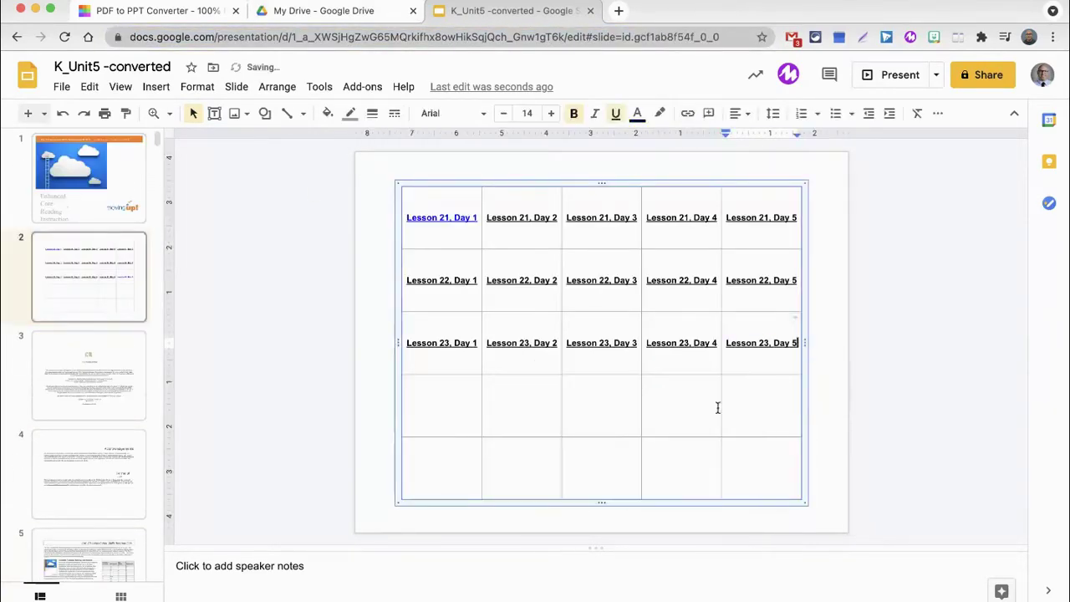
Fill row 4 with 'Lesson 24, Day 2' through 'Day 5' and copy the lesson slide's address to link Day 1.
{"action": "left_click", "coordinate": [762, 343]}
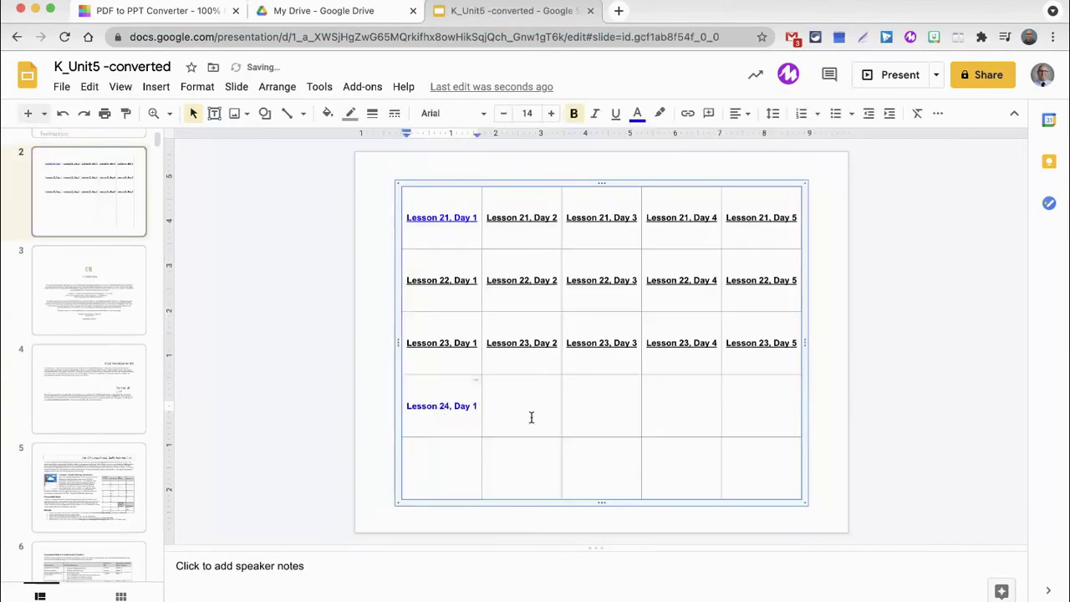
{"action": "key", "text": "Tab"}
{"action": "type", "text": "Lesson 24, Day 2"}
{"action": "key", "text": "Tab"}
{"action": "type", "text": "Lesson 24, Day 3"}
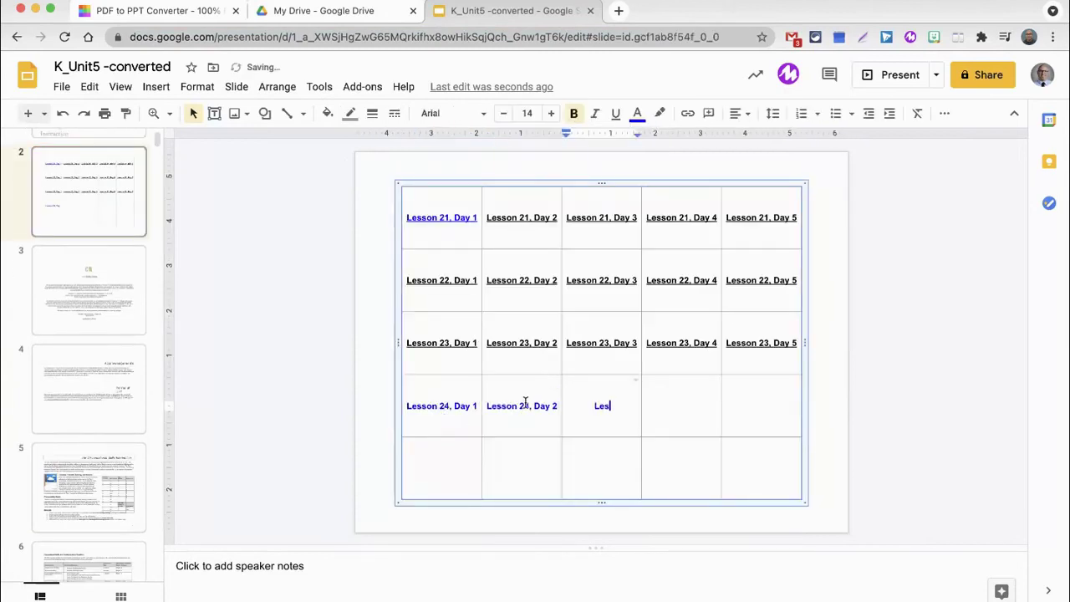
{"action": "key", "text": "Tab"}
{"action": "type", "text": "Lesson 24, Day 4"}
{"action": "key", "text": "Tab"}
{"action": "type", "text": "Lesson 24, Day 5"}
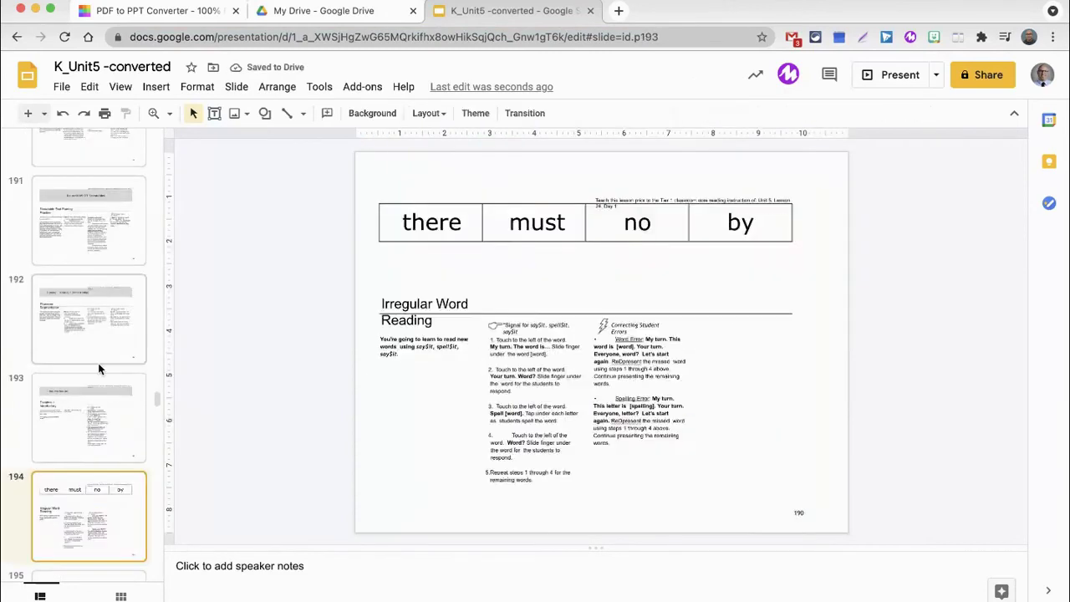
{"action": "left_click", "coordinate": [98, 363]}
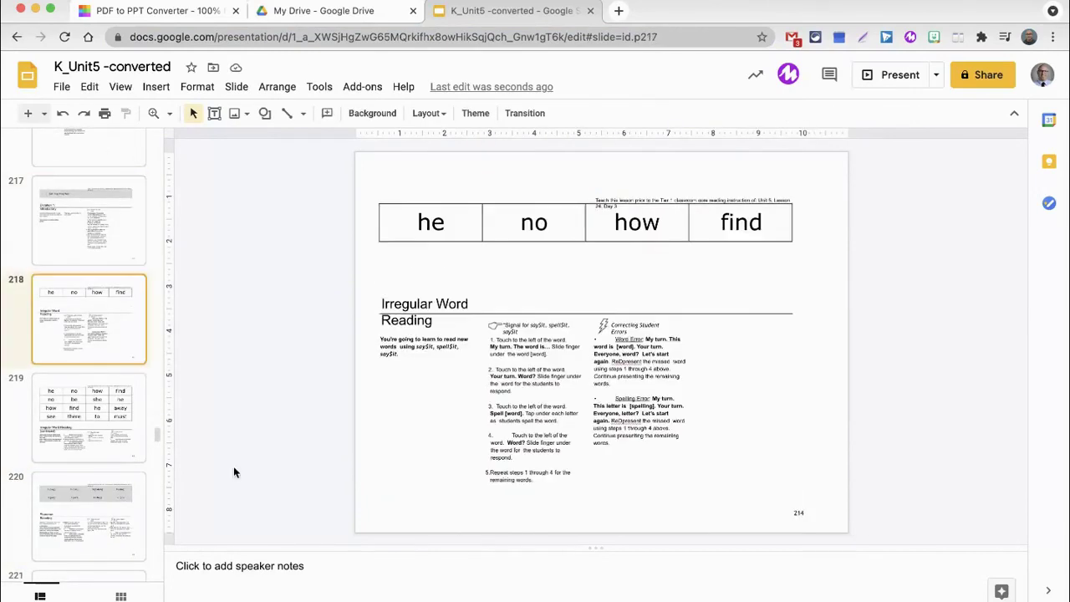
{"action": "key", "text": "super+l"}
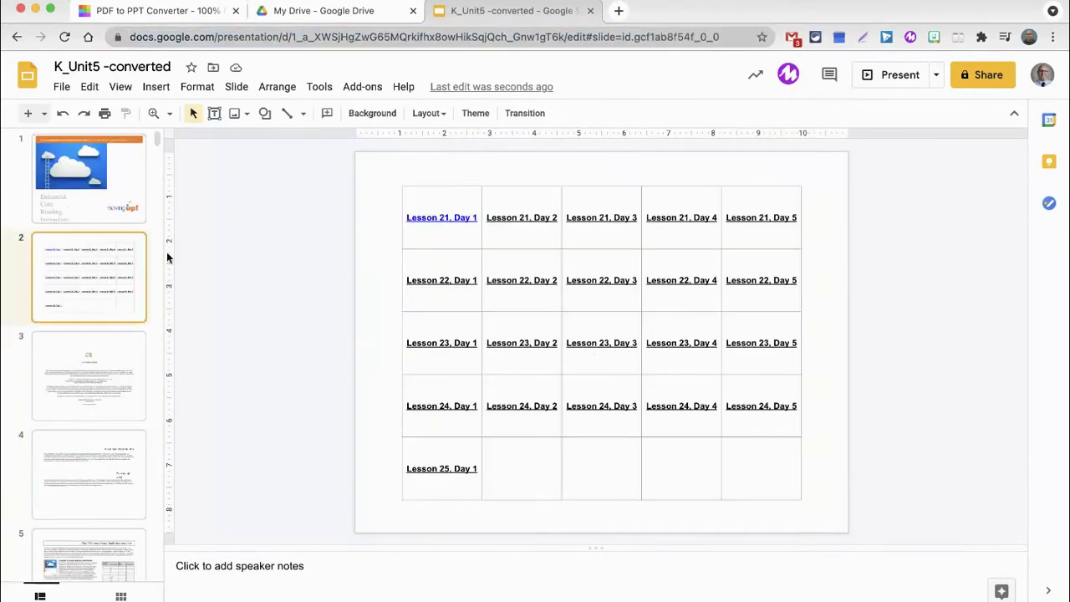
Fill the last row with 'Lesson 25, Day 2' through 'Day 5' and select the lesson slide's web address.
{"action": "left_click", "coordinate": [523, 468]}
{"action": "type", "text": "Lesson 25, Day 2"}
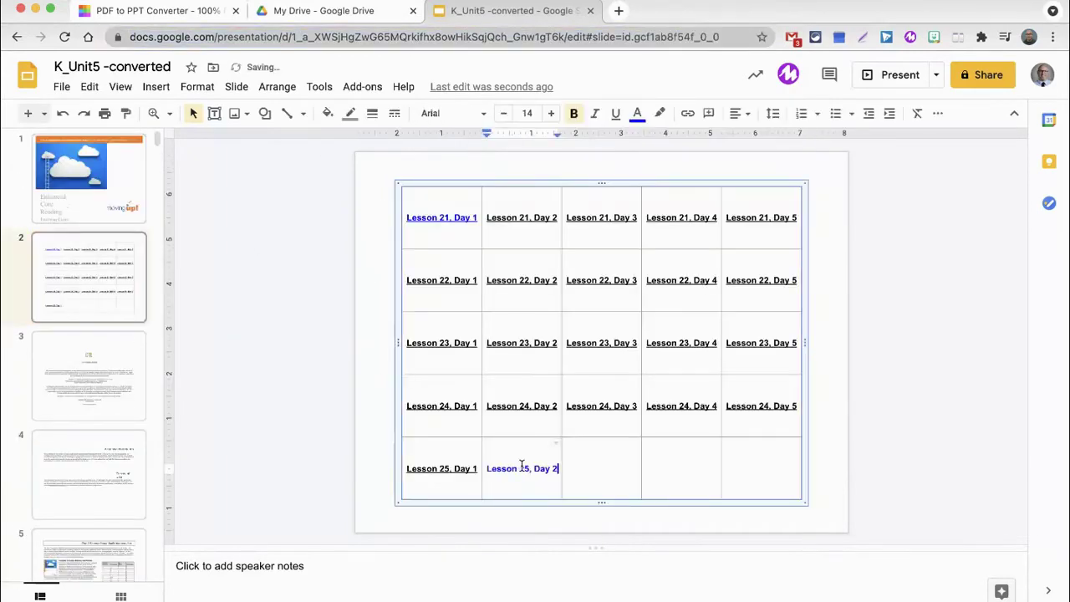
{"action": "key", "text": "Tab"}
{"action": "type", "text": "Lesson 25, Day 3"}
{"action": "key", "text": "Tab"}
{"action": "type", "text": "Lesson 25, Day 4"}
{"action": "key", "text": "Tab"}
{"action": "type", "text": "Lesson 25, Day 5"}
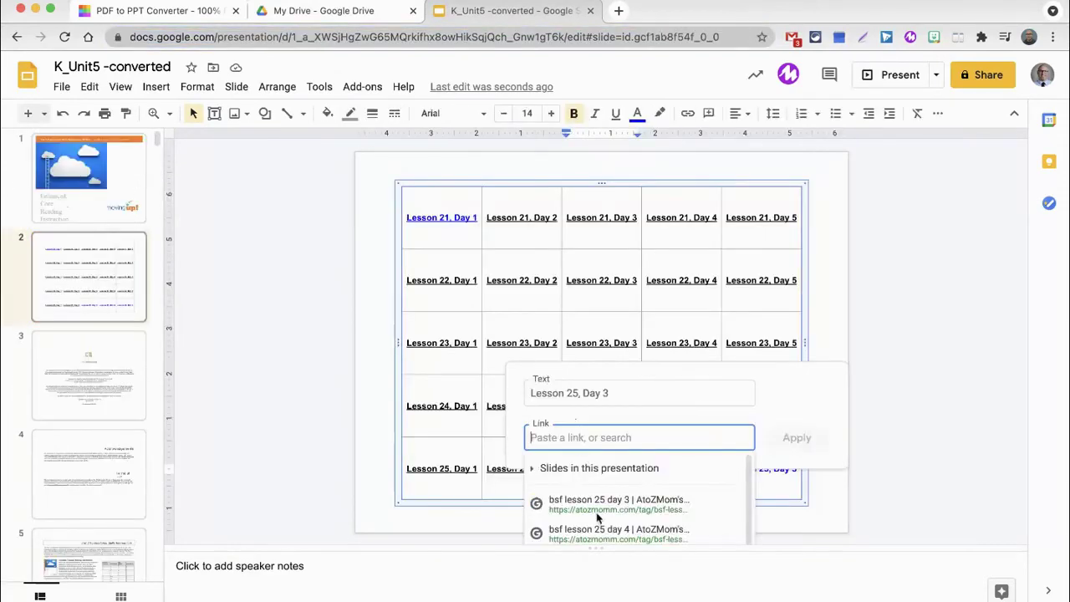
{"action": "left_click", "coordinate": [302, 37]}
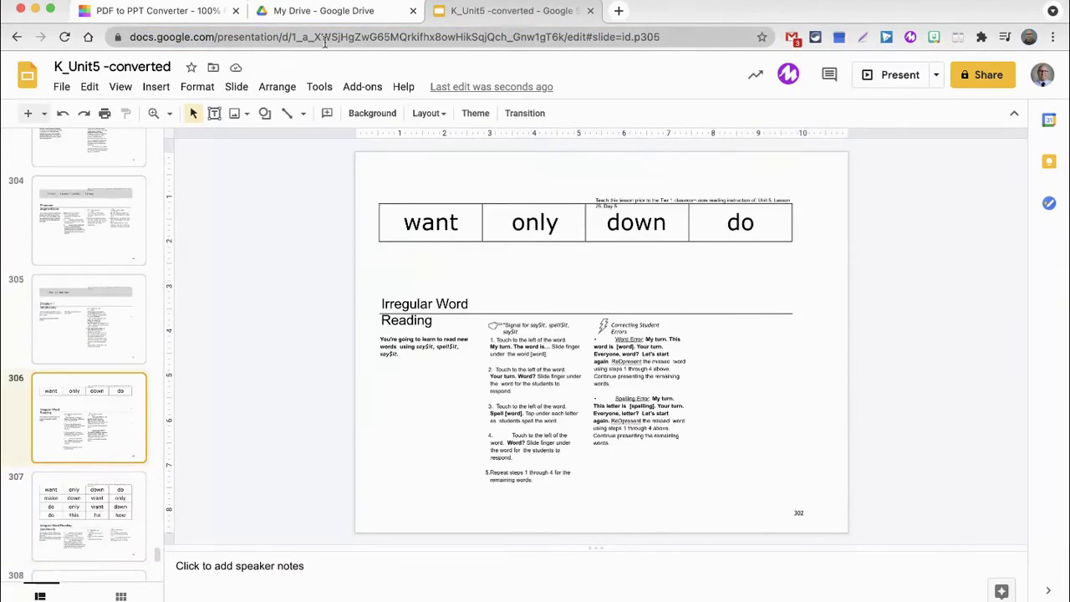
{"action": "left_click", "coordinate": [311, 37]}
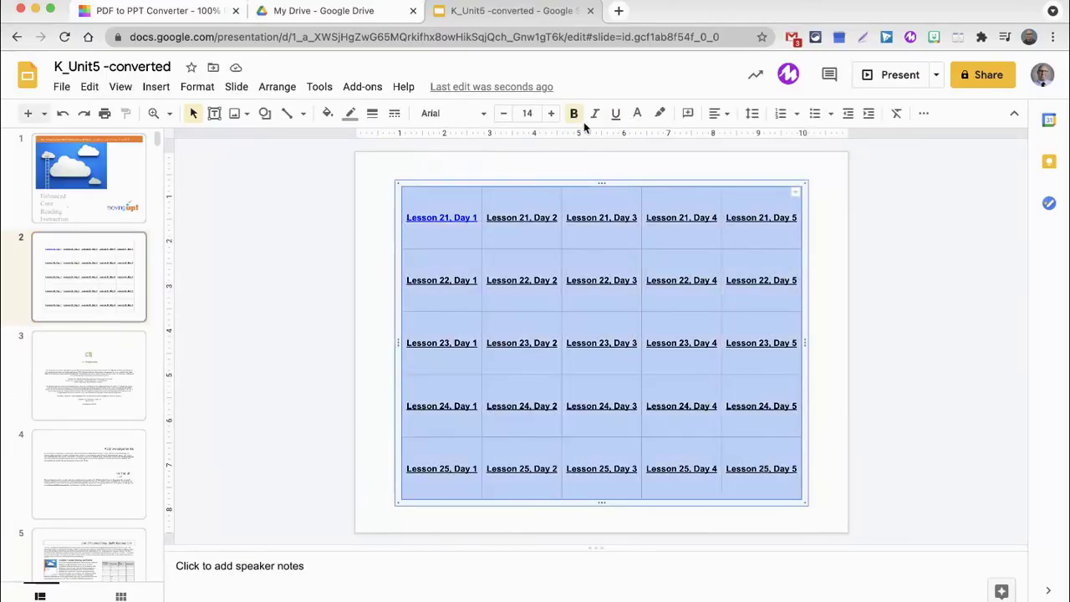
Set the text colour of all 25 table entries to blue, then deselect the table.
{"action": "left_click", "coordinate": [641, 117]}
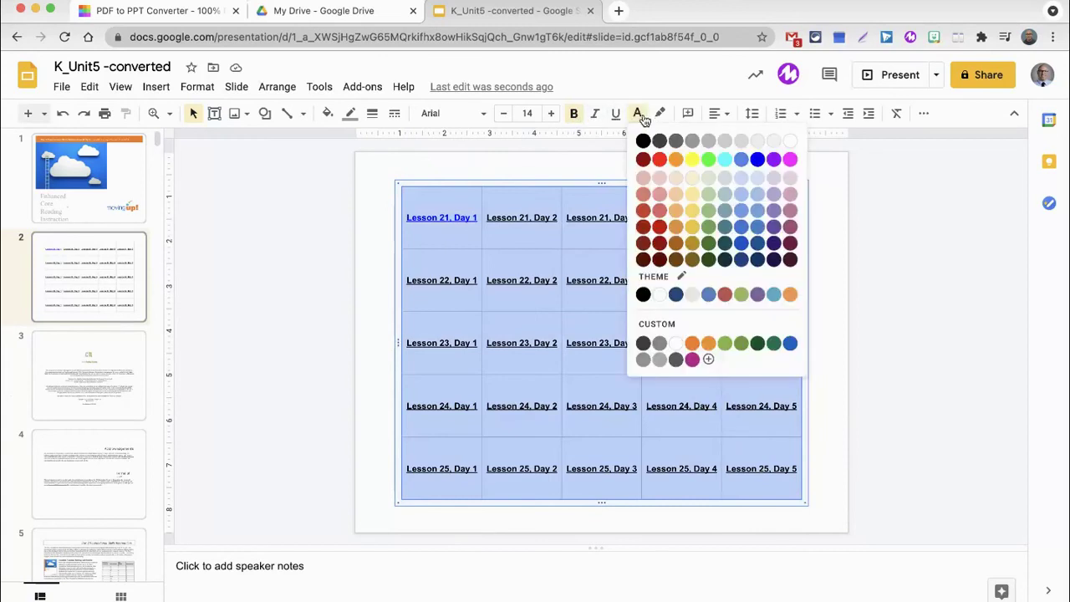
{"action": "left_click", "coordinate": [757, 159]}
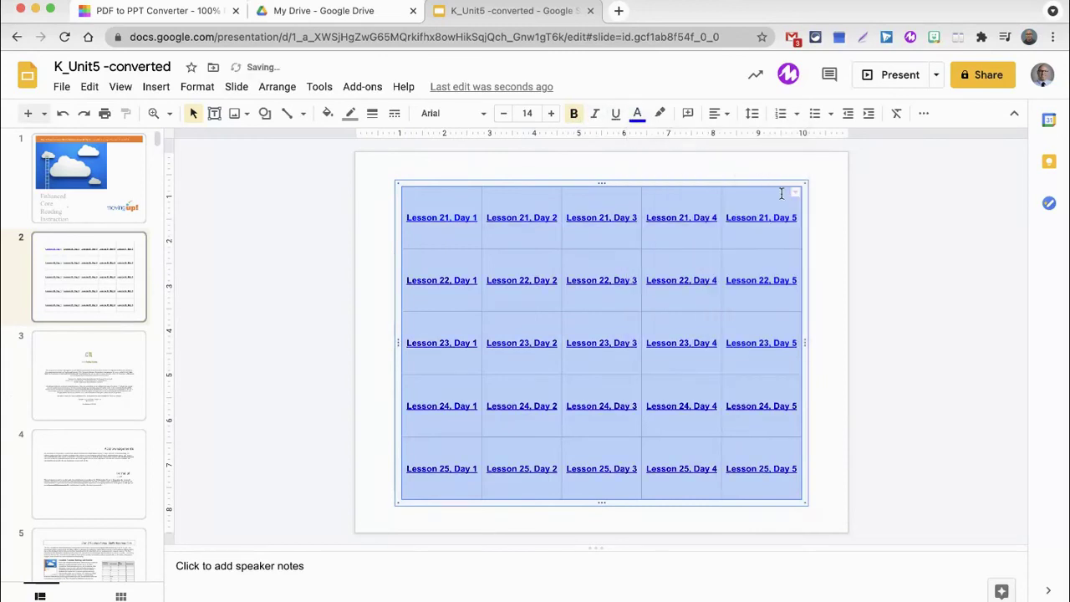
{"action": "left_click", "coordinate": [833, 226]}
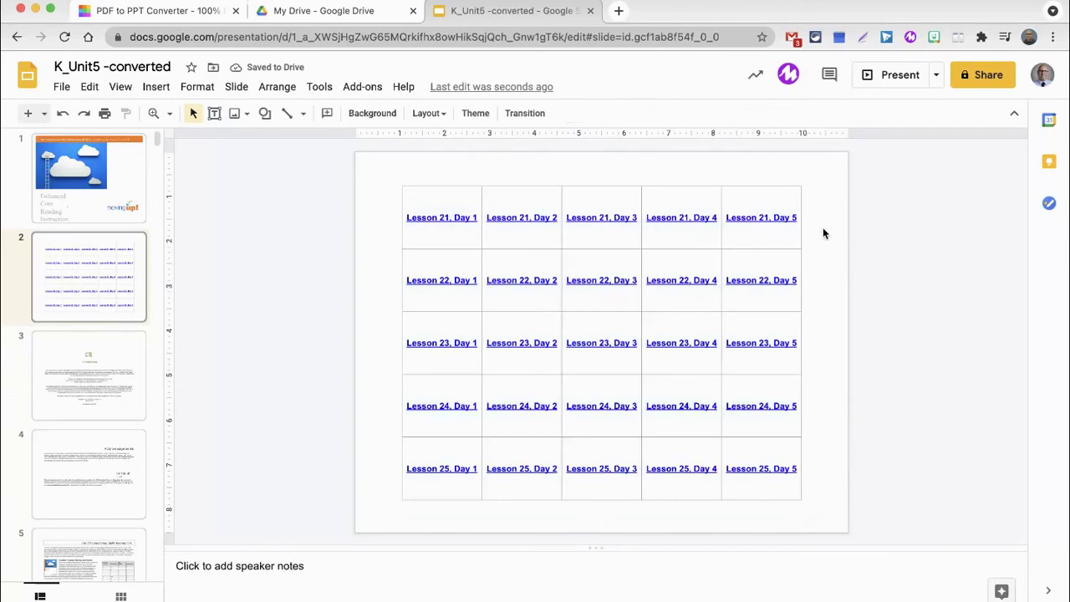